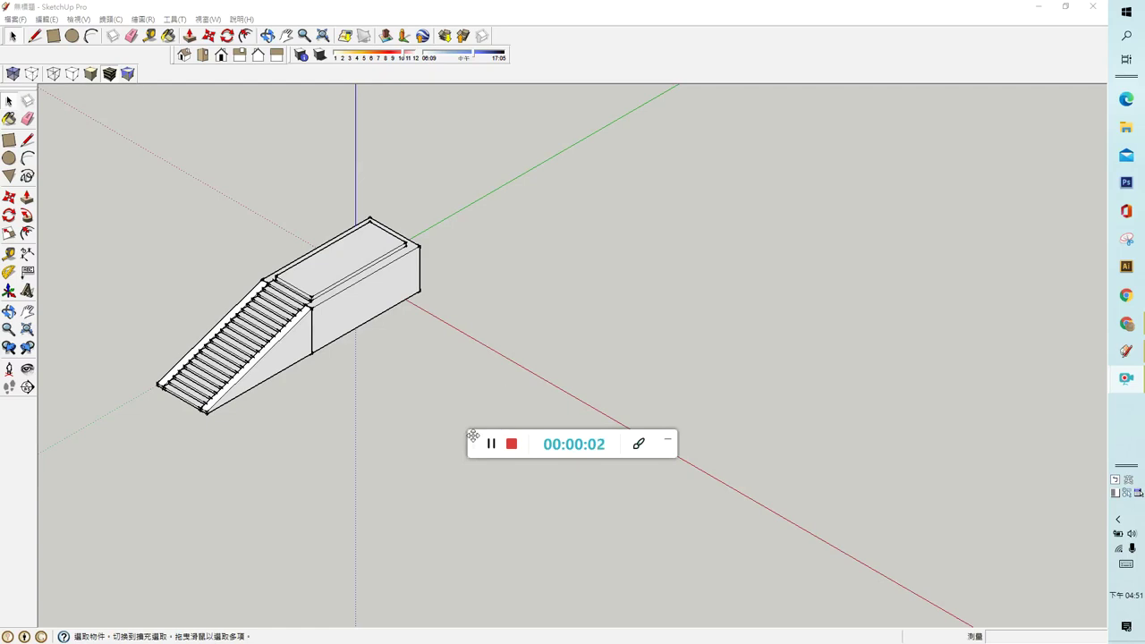
- Draw a ground rectangle right of the stairs and push it up into a 7311 mm tall box
left_click_drag(474, 435, 840, 579)
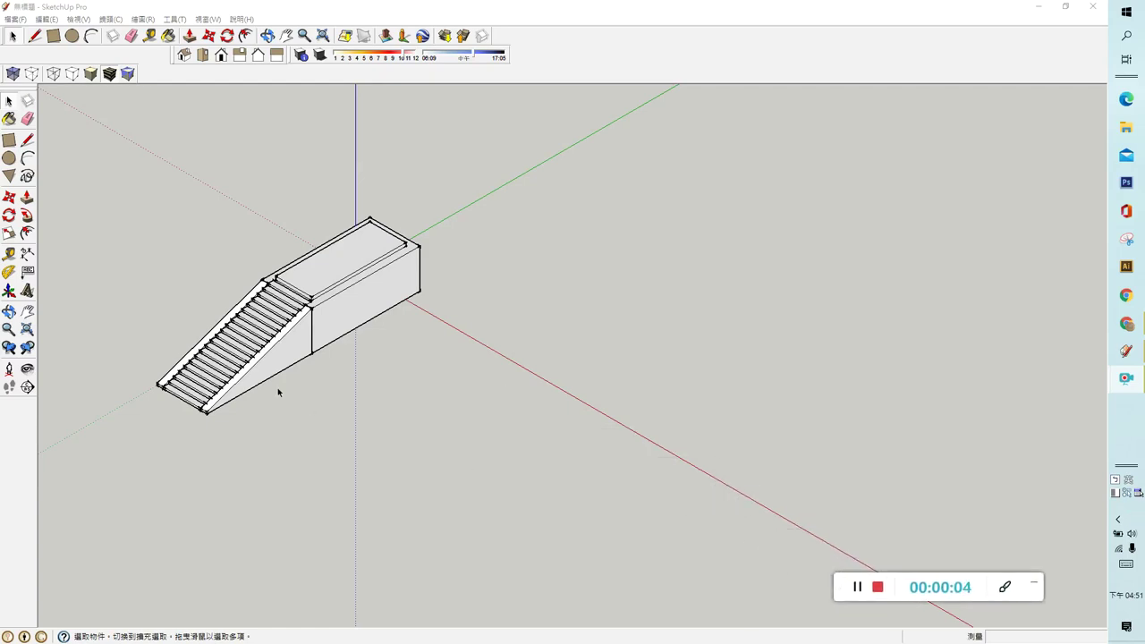
left_click(9, 141)
left_click(429, 380)
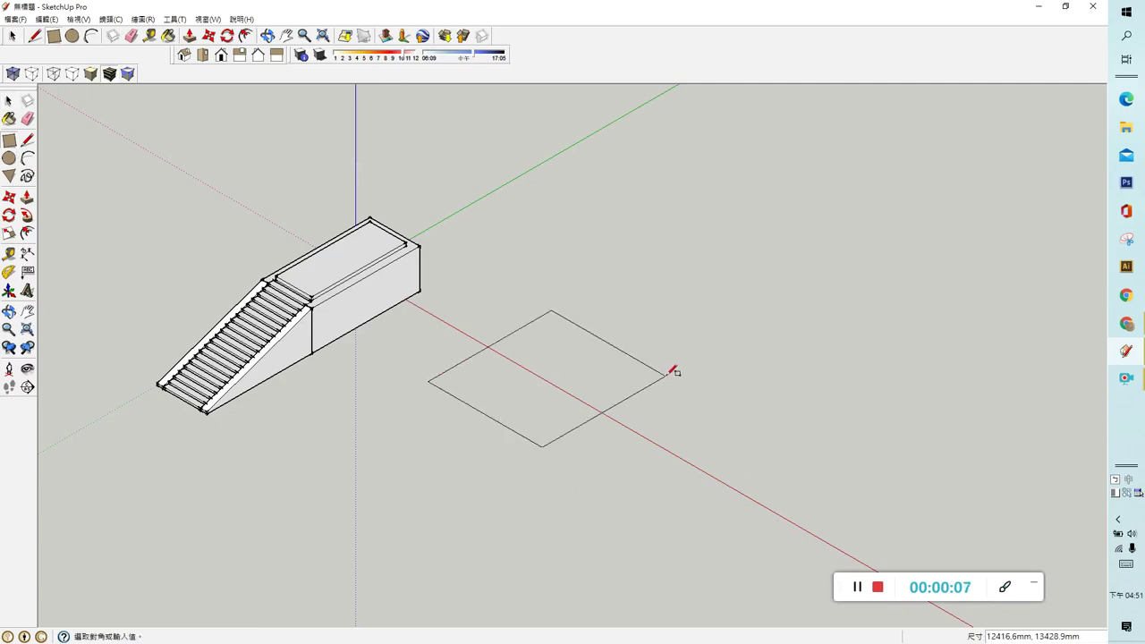
left_click(742, 311)
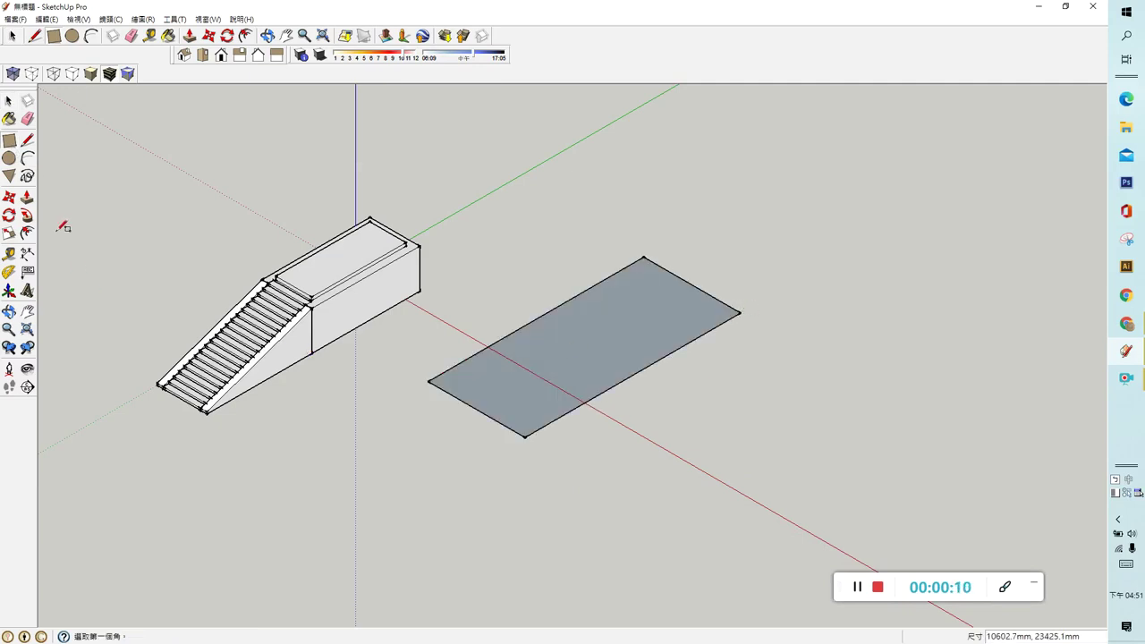
left_click(27, 197)
left_click_drag(506, 410, 506, 332)
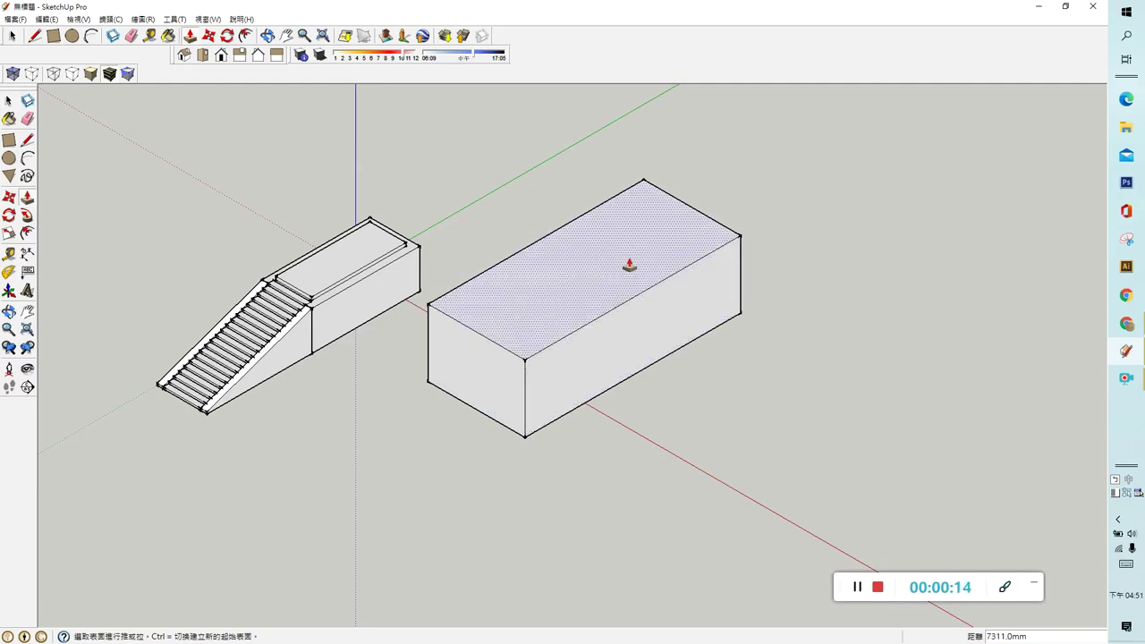
scroll(627, 265, "up", 1)
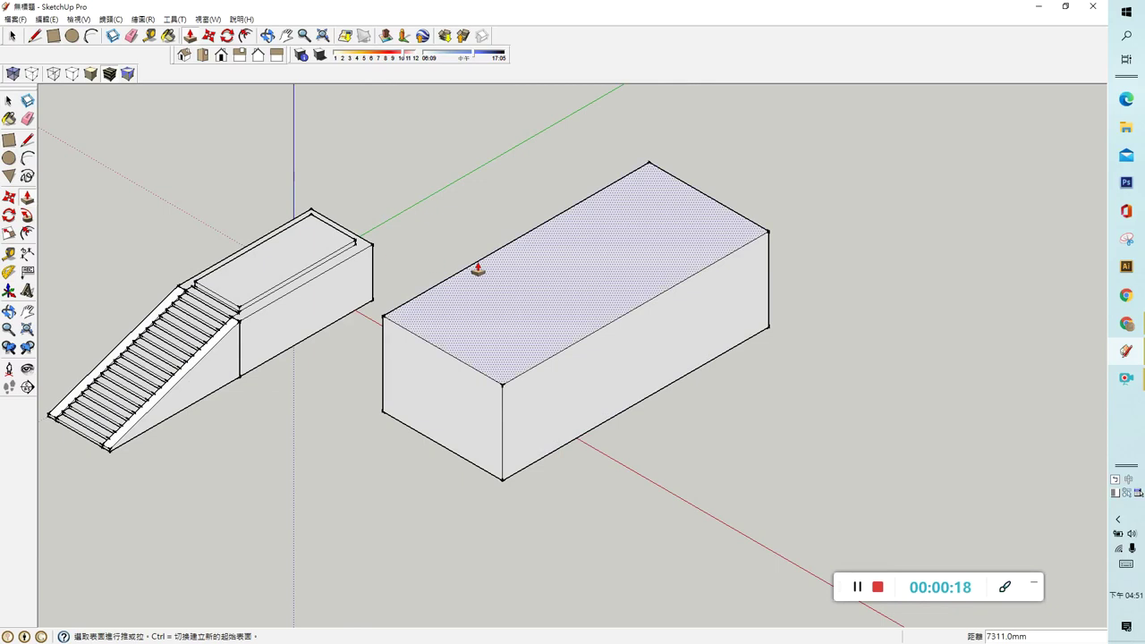
- Select the whole tall box with all its faces and make it a component
left_click(9, 101)
triple_click(481, 348)
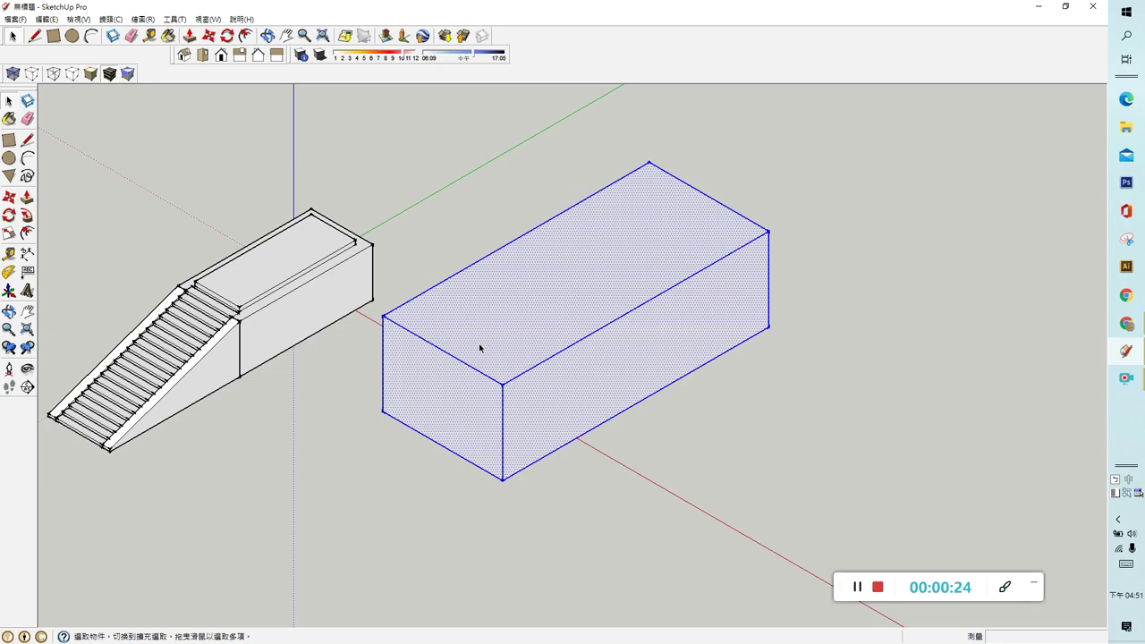
right_click(479, 349)
left_click(513, 437)
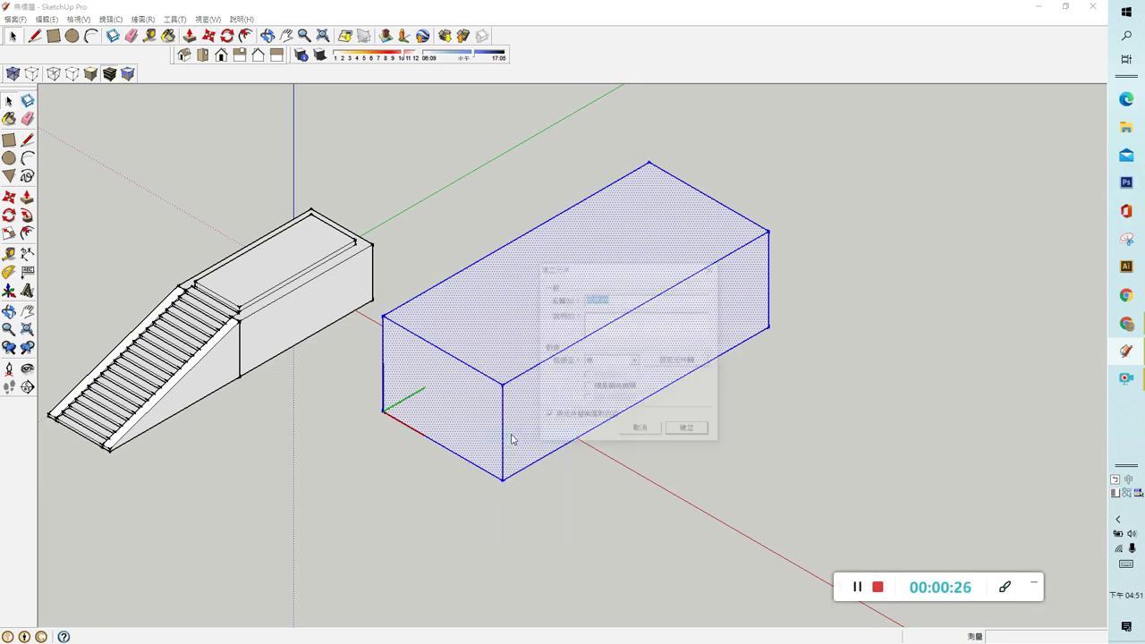
left_click(686, 428)
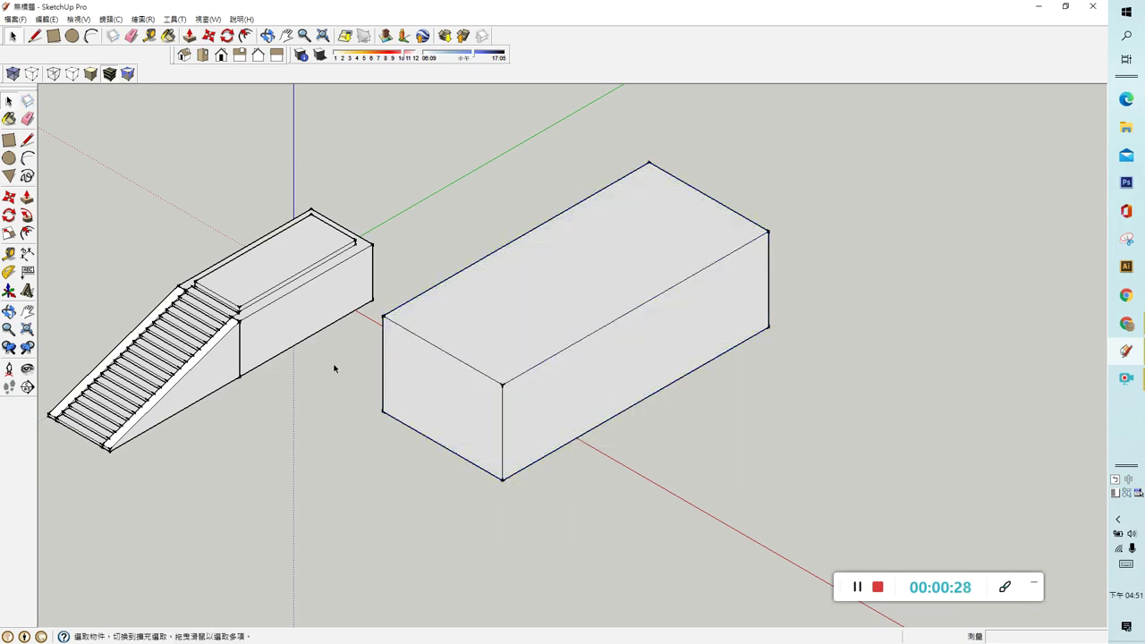
scroll(262, 307, "up", 1)
scroll(262, 307, "up", 2)
- Open the block component for editing and offset an inset outline on its top face
left_click(560, 320)
double_click(561, 322)
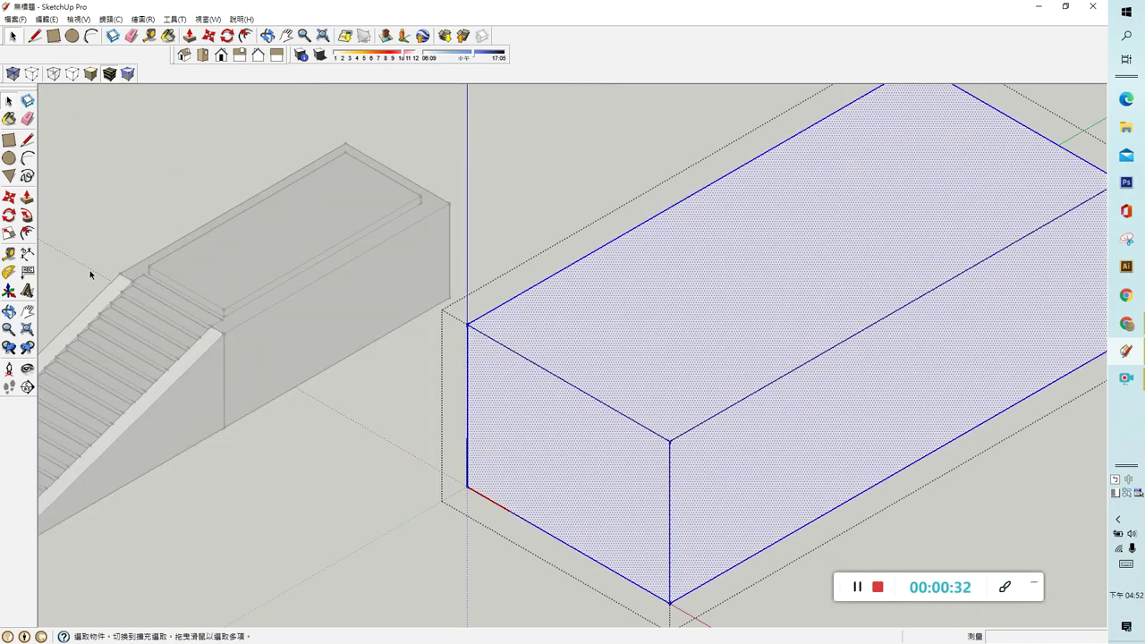
left_click(27, 233)
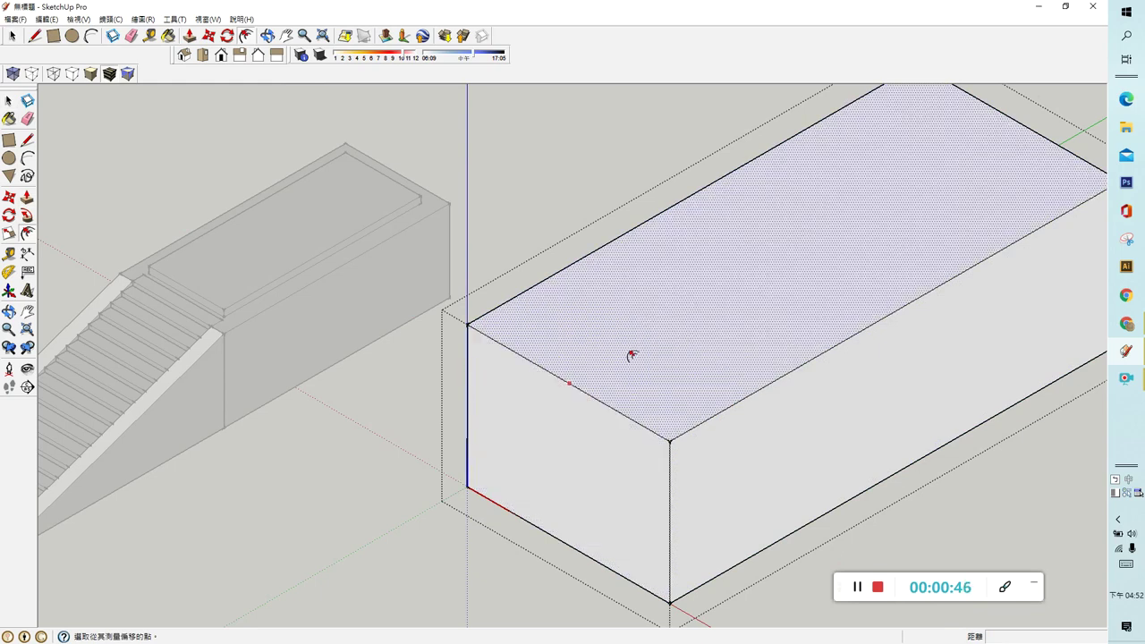
left_click(589, 380)
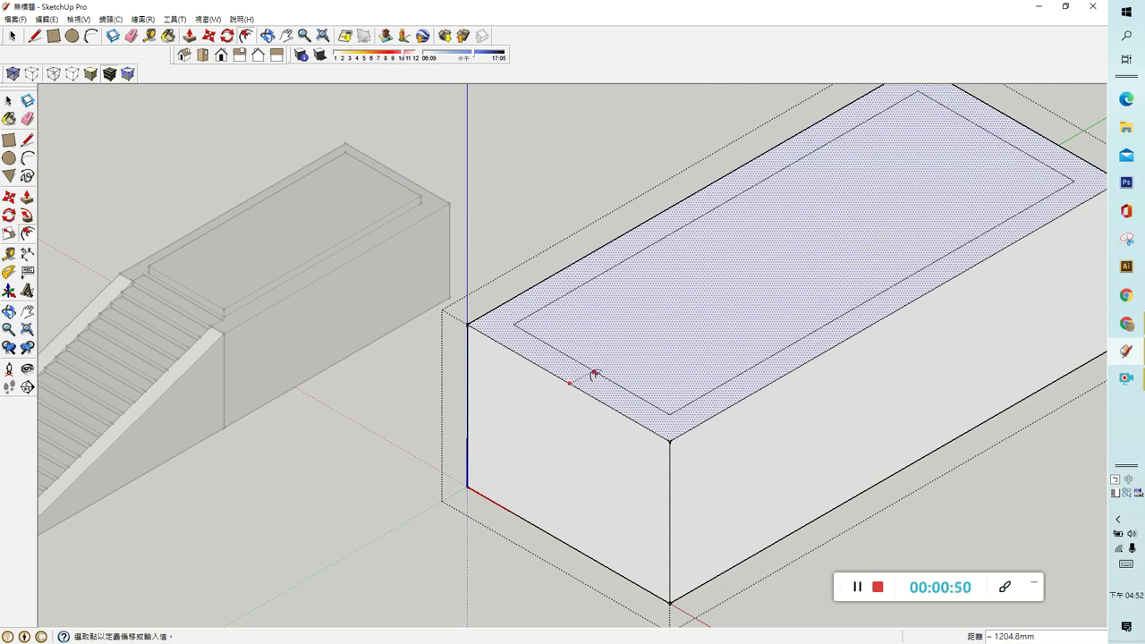
left_click(605, 374)
- Raise the inner top panel into a low slab and close component editing
scroll(471, 347, "down", 2)
key("p")
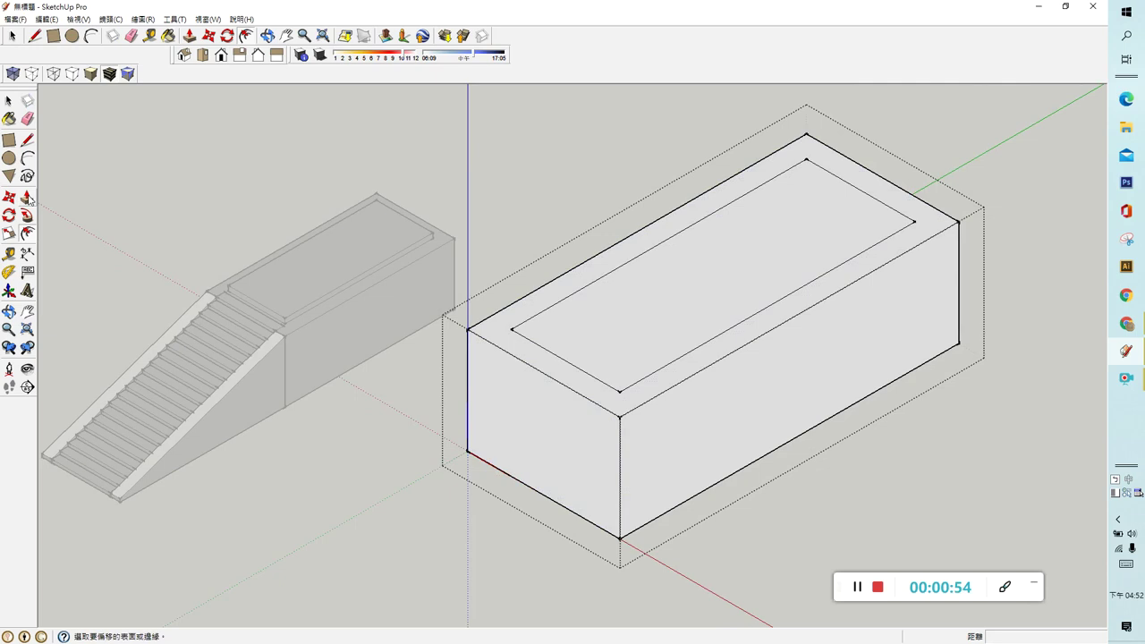
left_click(549, 350)
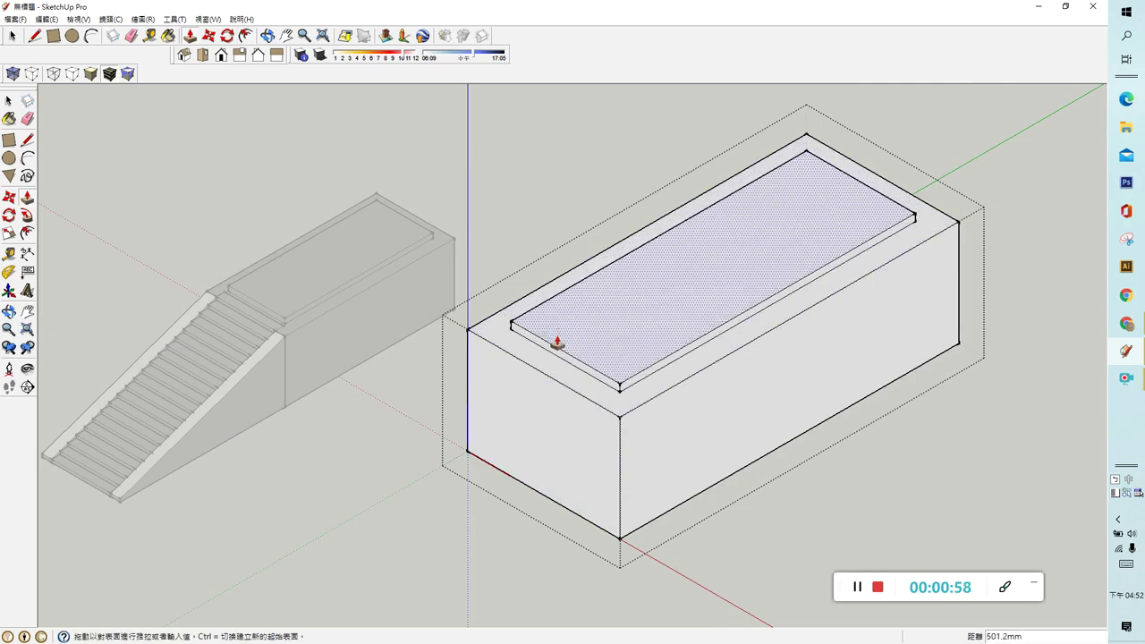
left_click(557, 343)
key("space")
left_click(399, 354)
left_click(516, 376)
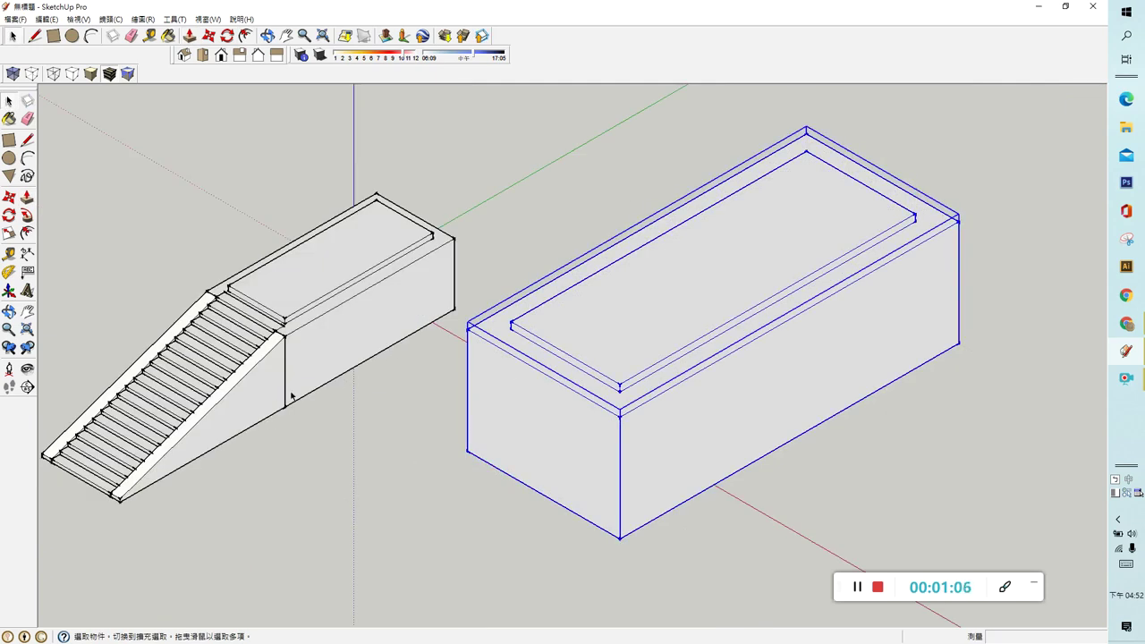
- Draw a narrow rectangle at the base of the block's front face and pull it out into a thin slab
left_click(8, 140)
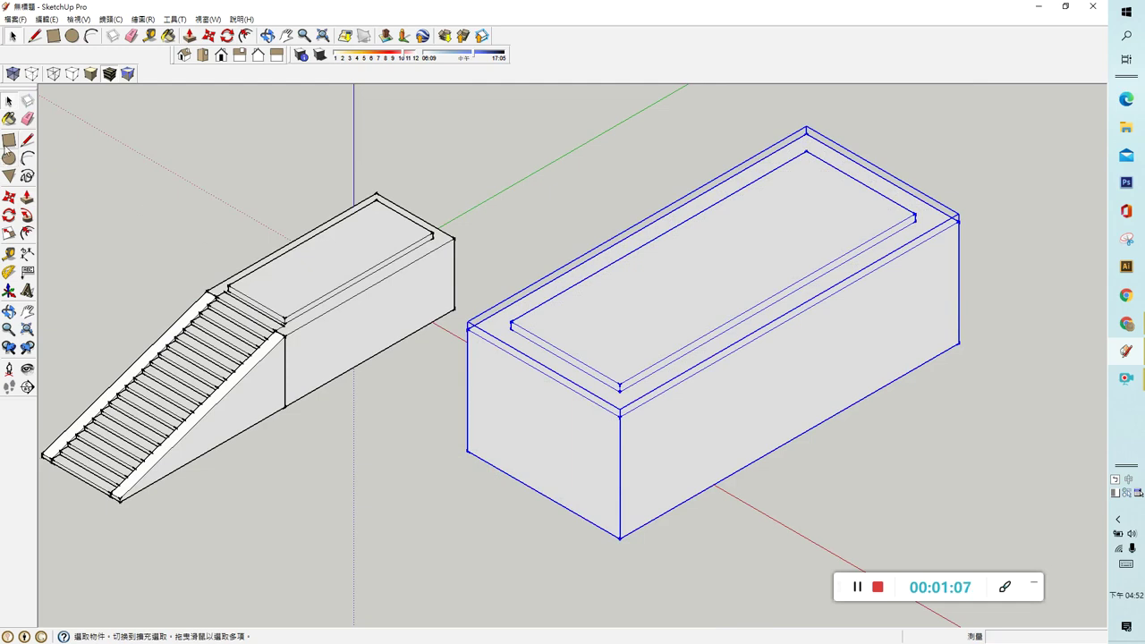
left_click(498, 467)
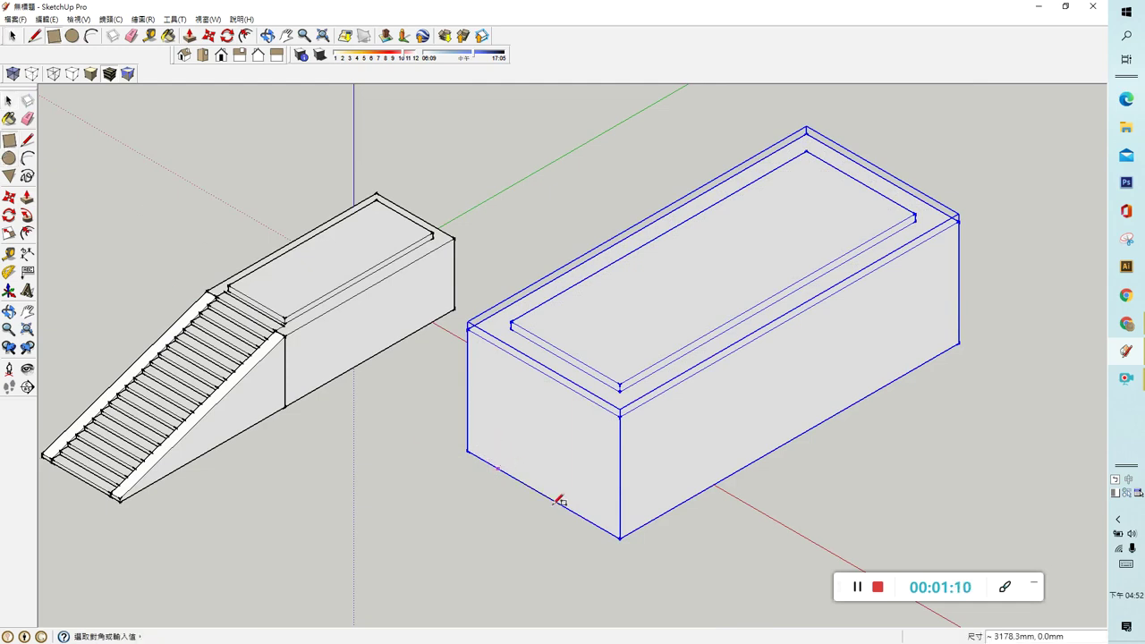
left_click(605, 518)
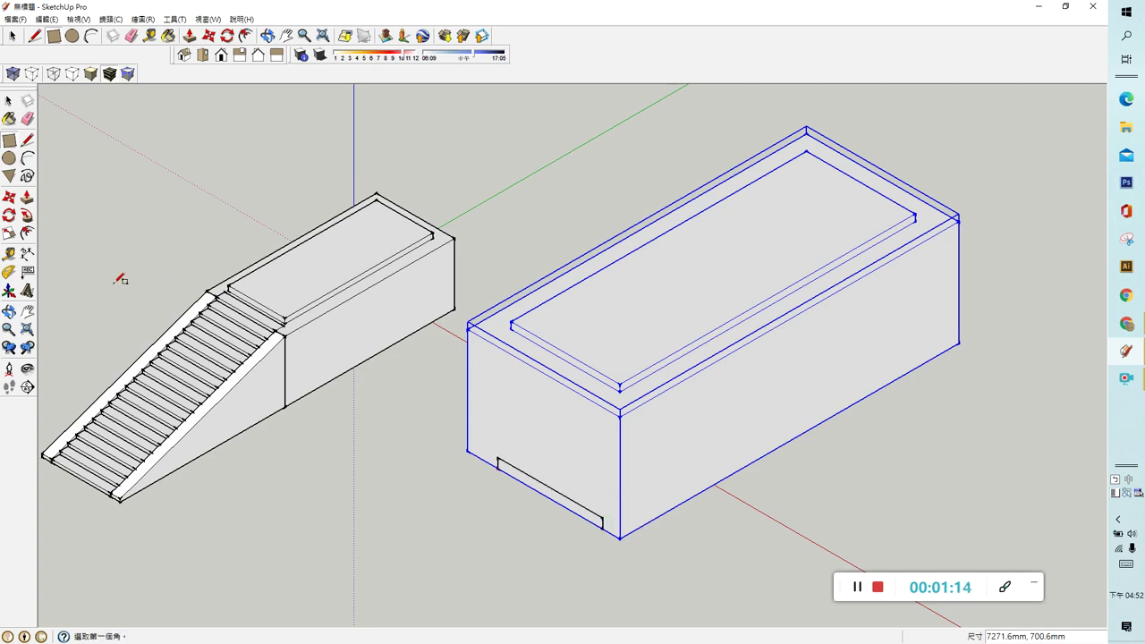
left_click(27, 197)
left_click(519, 489)
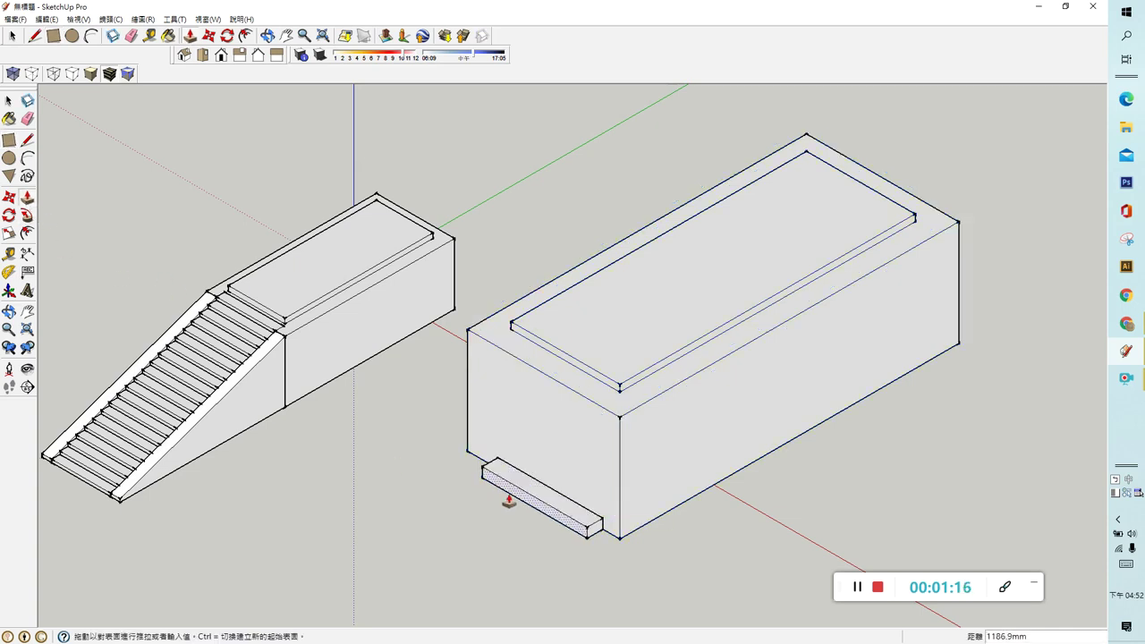
left_click(495, 507)
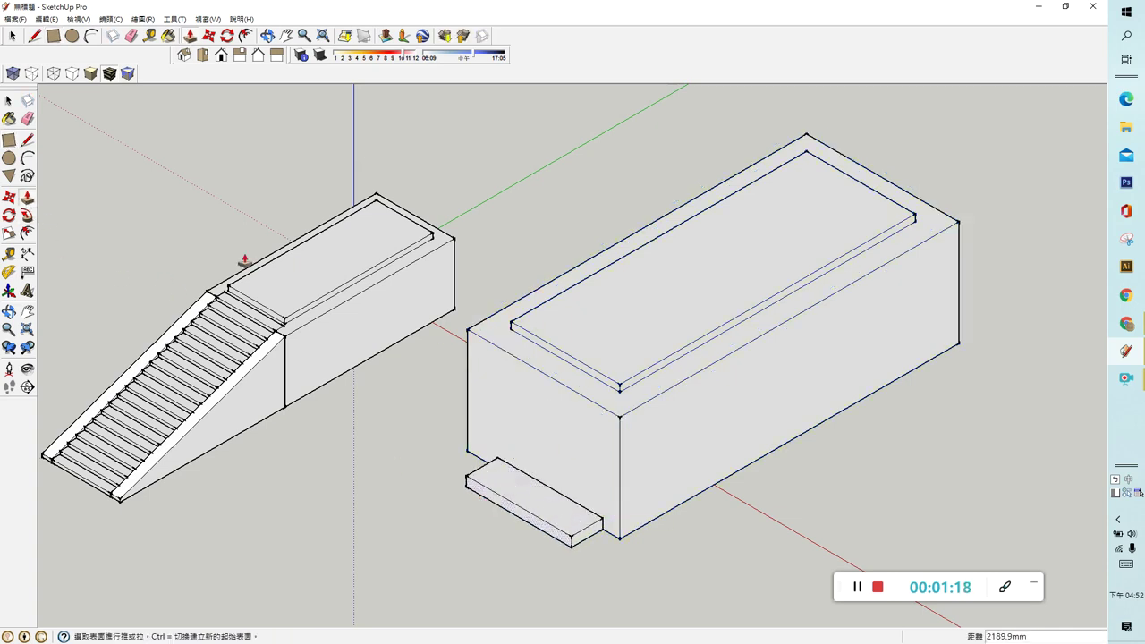
- Select the whole slab and make it a component
left_click(6, 100)
triple_click(520, 491)
right_click(521, 490)
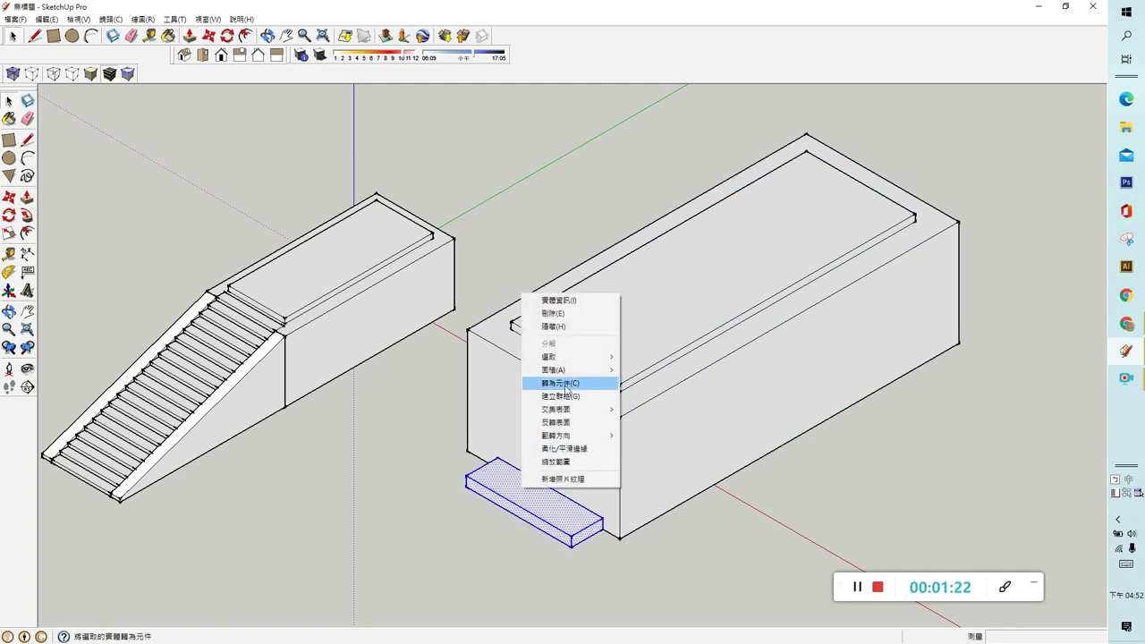
left_click(565, 384)
left_click(686, 431)
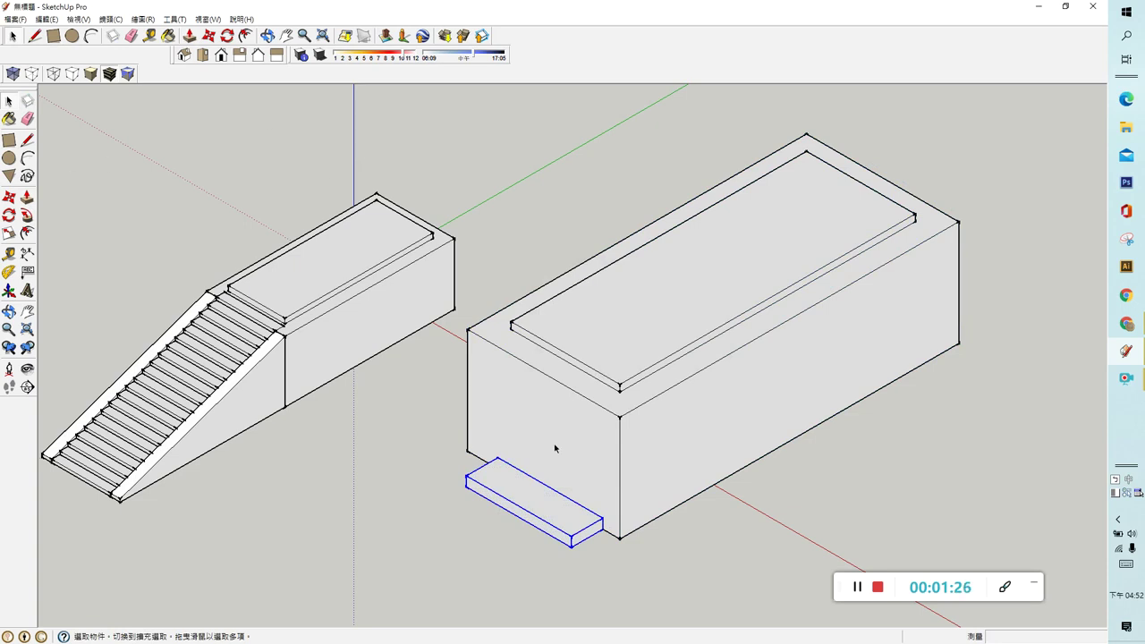
scroll(421, 239, "down", 3)
- Move the slab component down-left onto open ground clear of the tall block
left_click(11, 198)
mouse_move(402, 503)
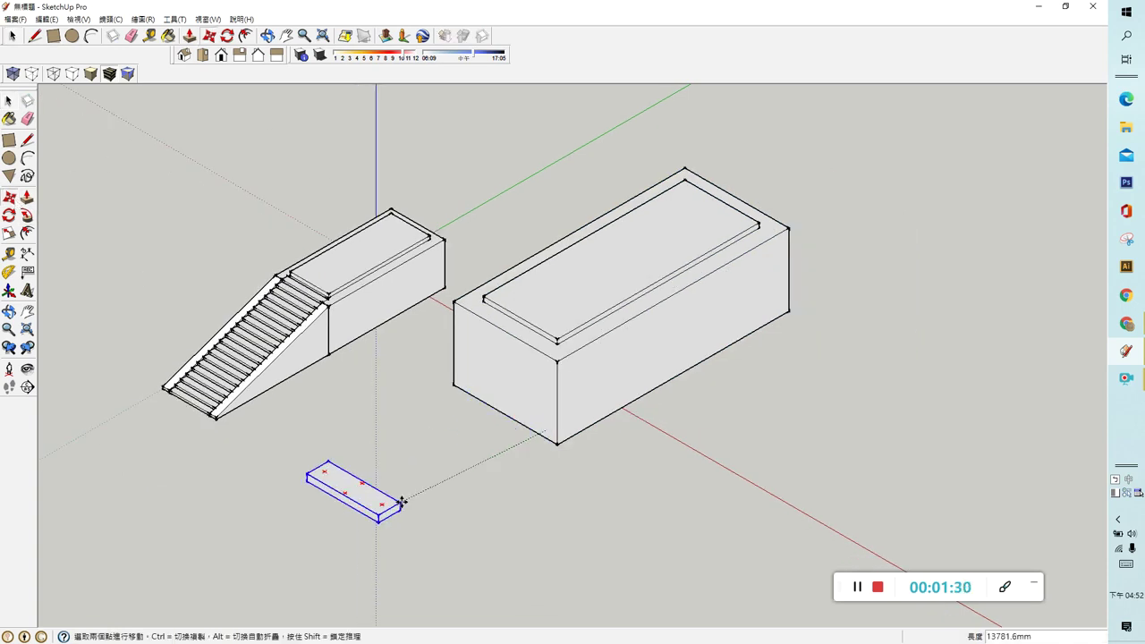
left_click_drag(545, 431, 390, 522)
scroll(354, 568, "up", 3)
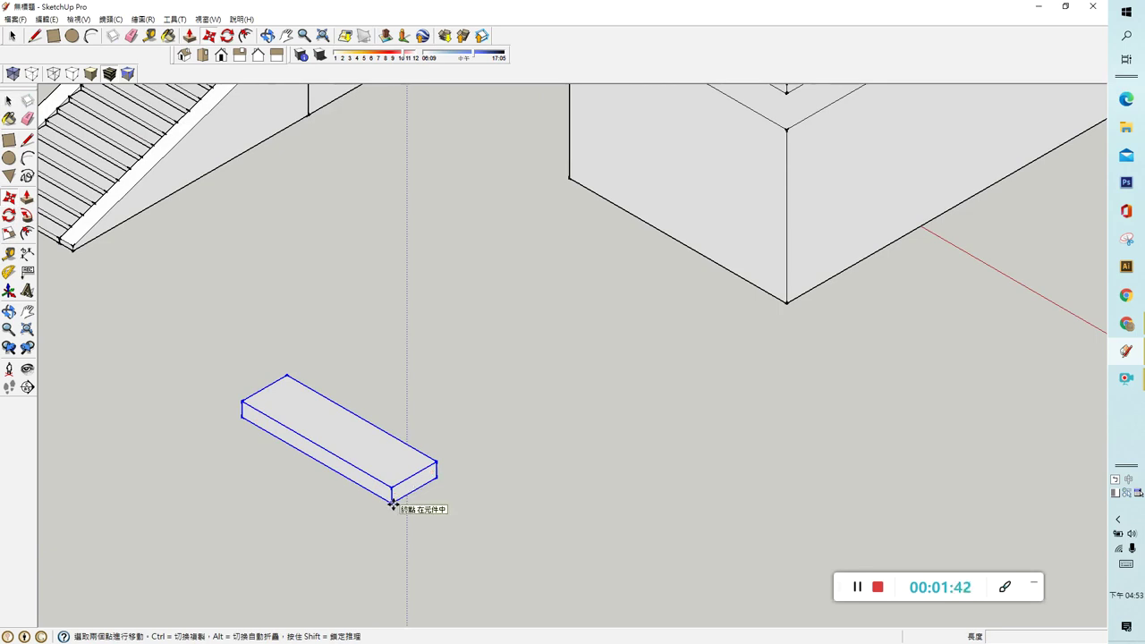
- Attempt copying the slab onto its corner twice, undoing each misplaced copy
left_click(392, 503)
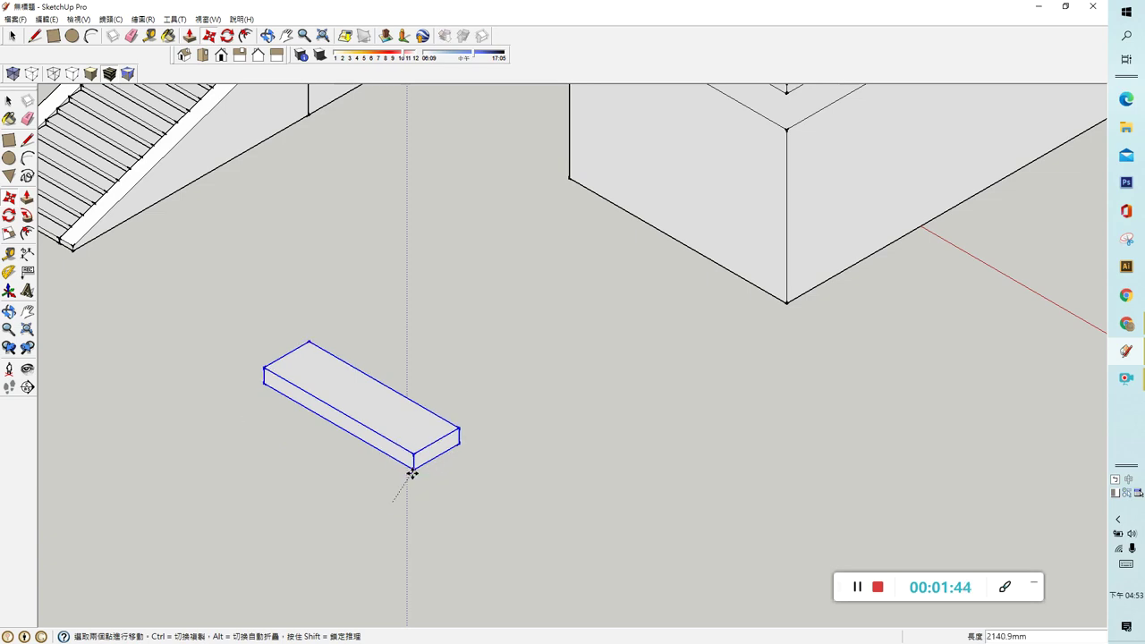
key("ctrl")
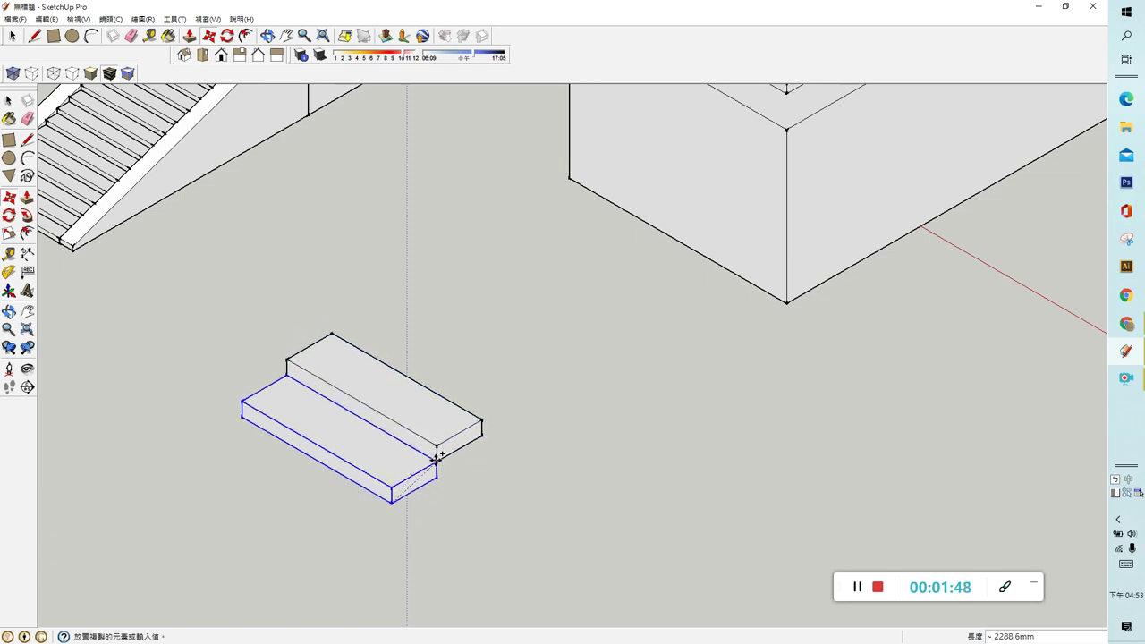
left_click(438, 463)
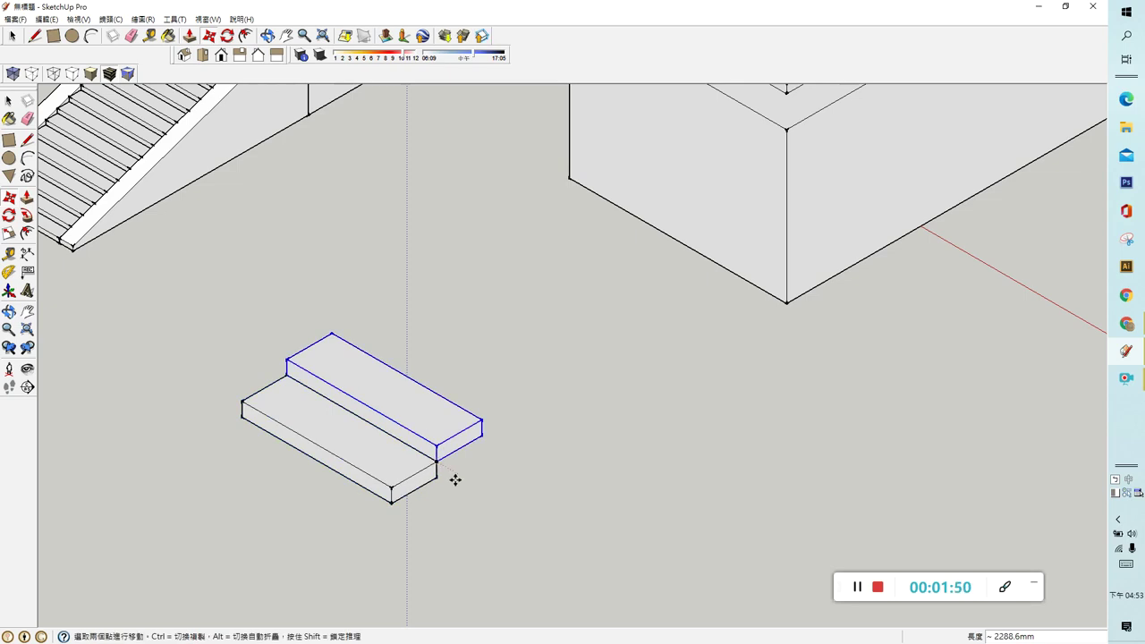
key("ctrl+z")
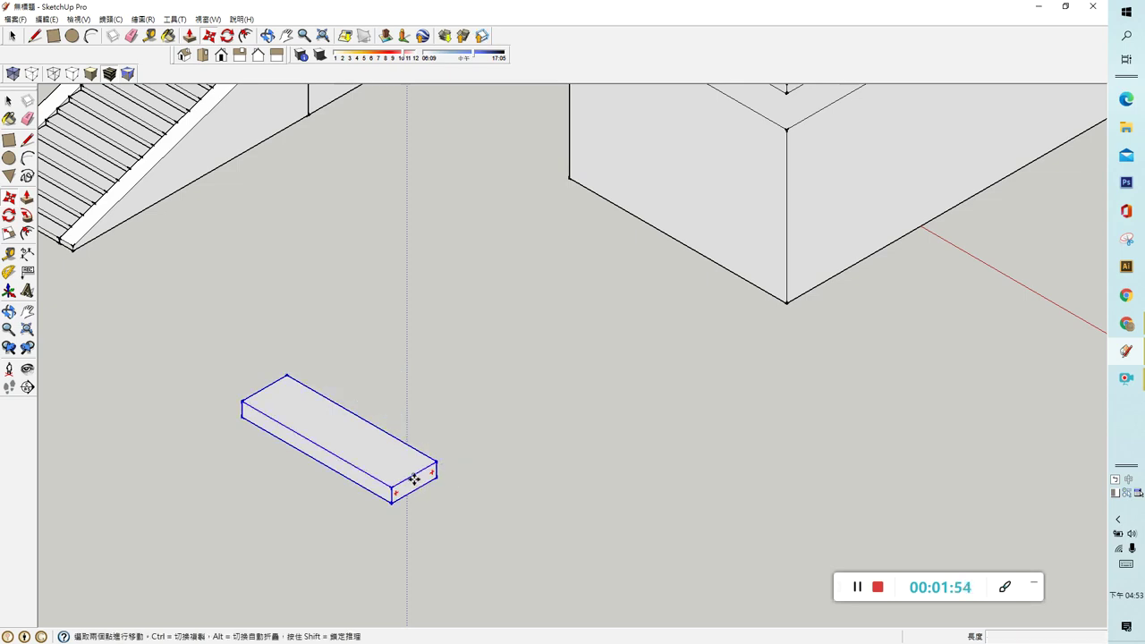
left_click(413, 476)
key("ctrl")
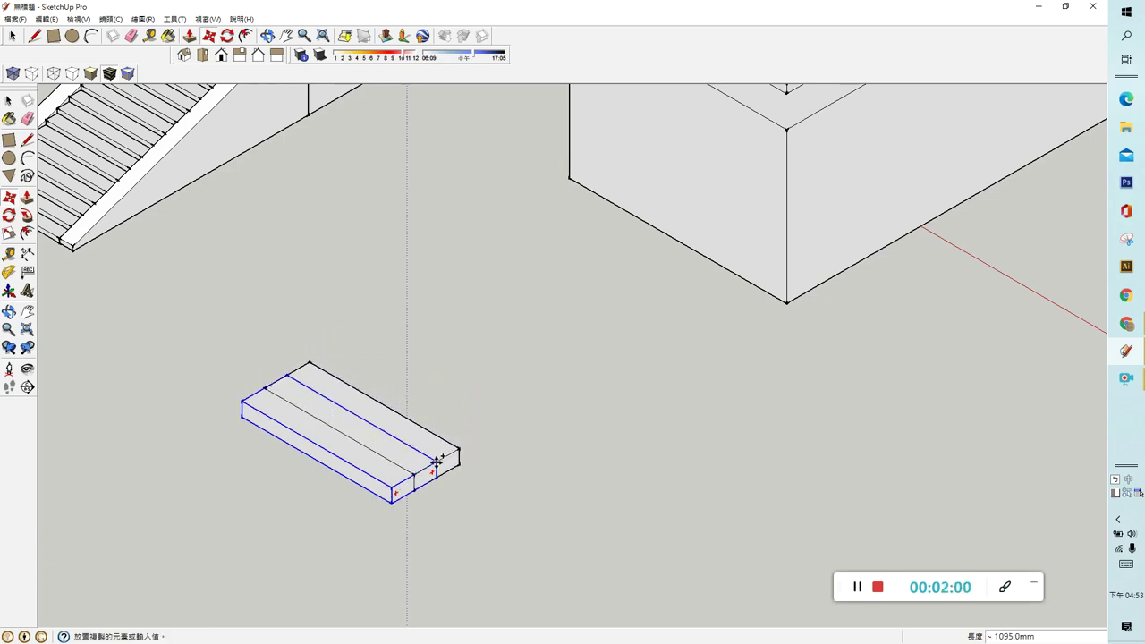
left_click(436, 463)
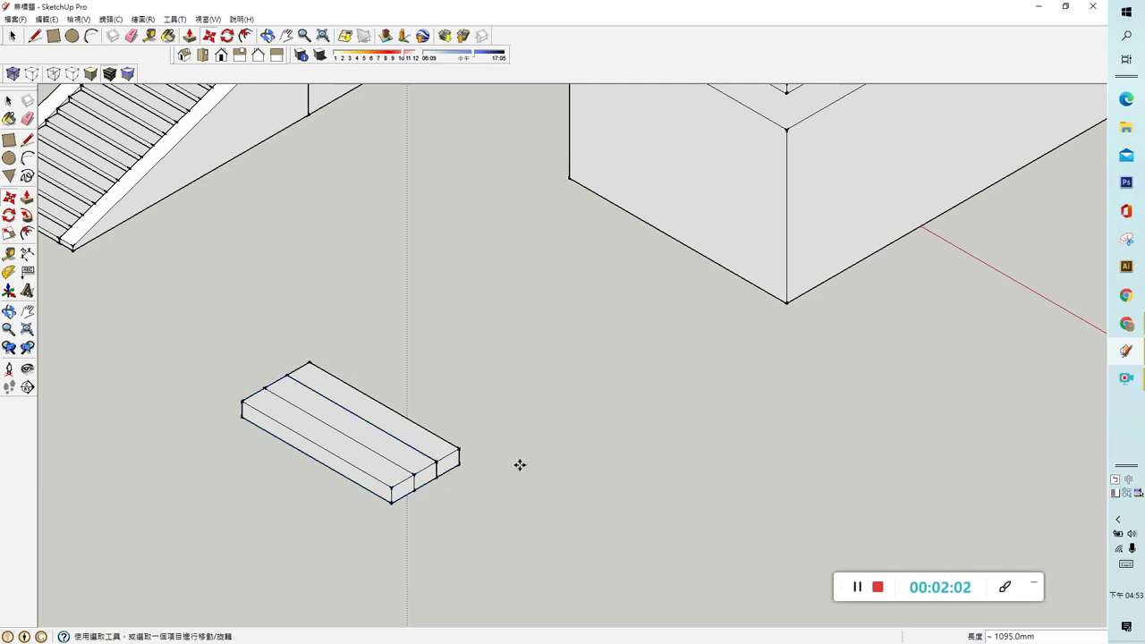
key("ctrl+z")
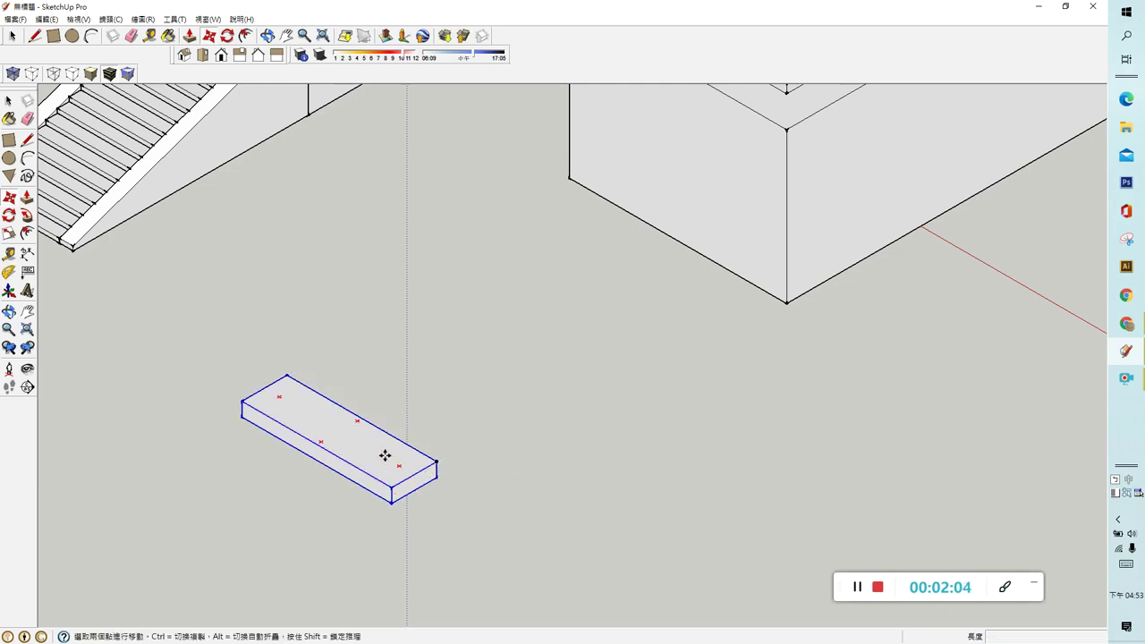
- Copy the slab one step up and back, then array it *20 into a flight of steps
left_click(325, 426)
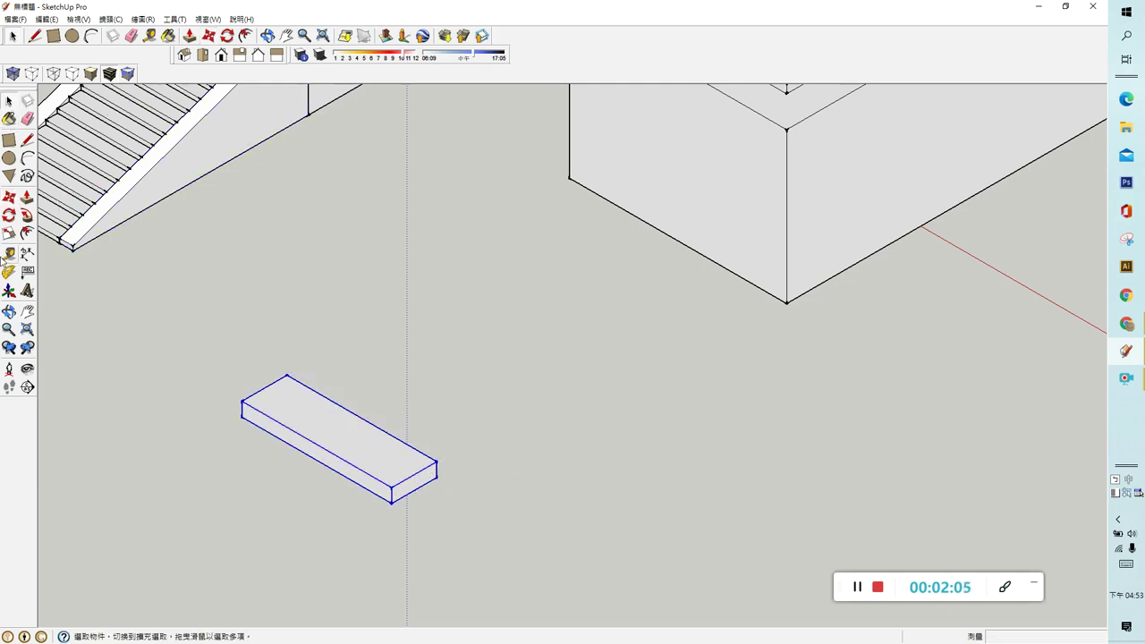
left_click(8, 197)
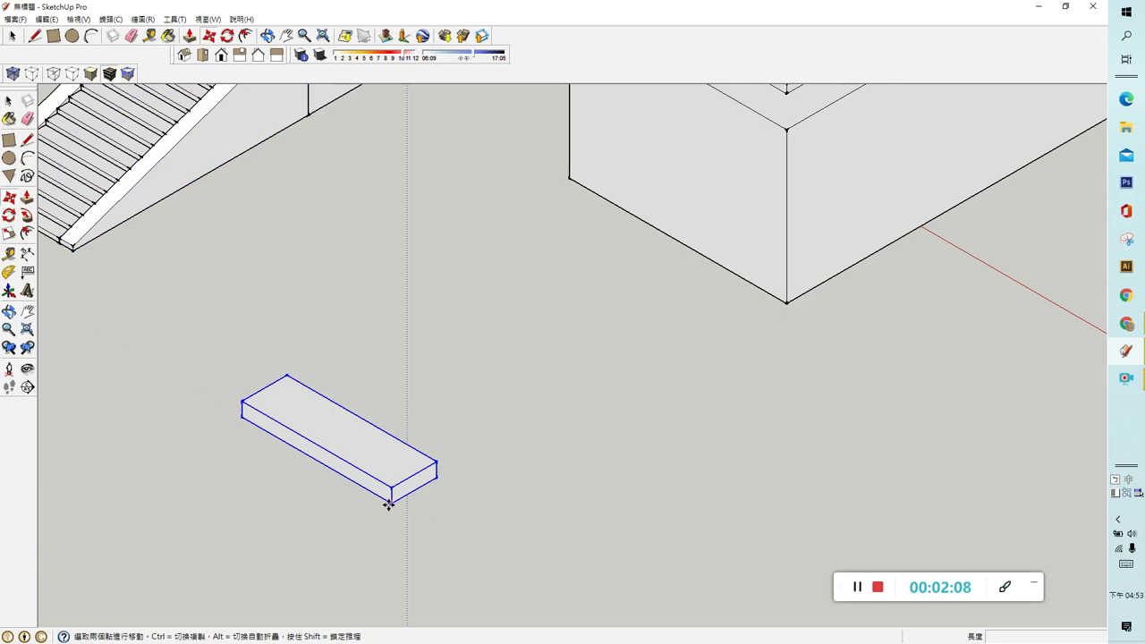
left_click(391, 503)
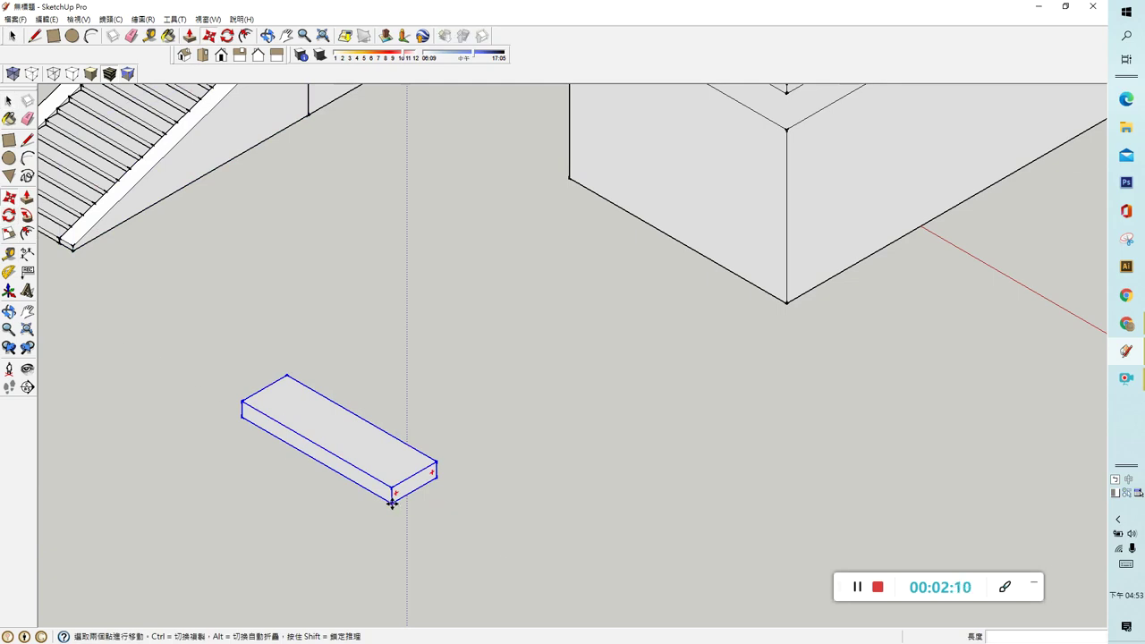
key("ctrl")
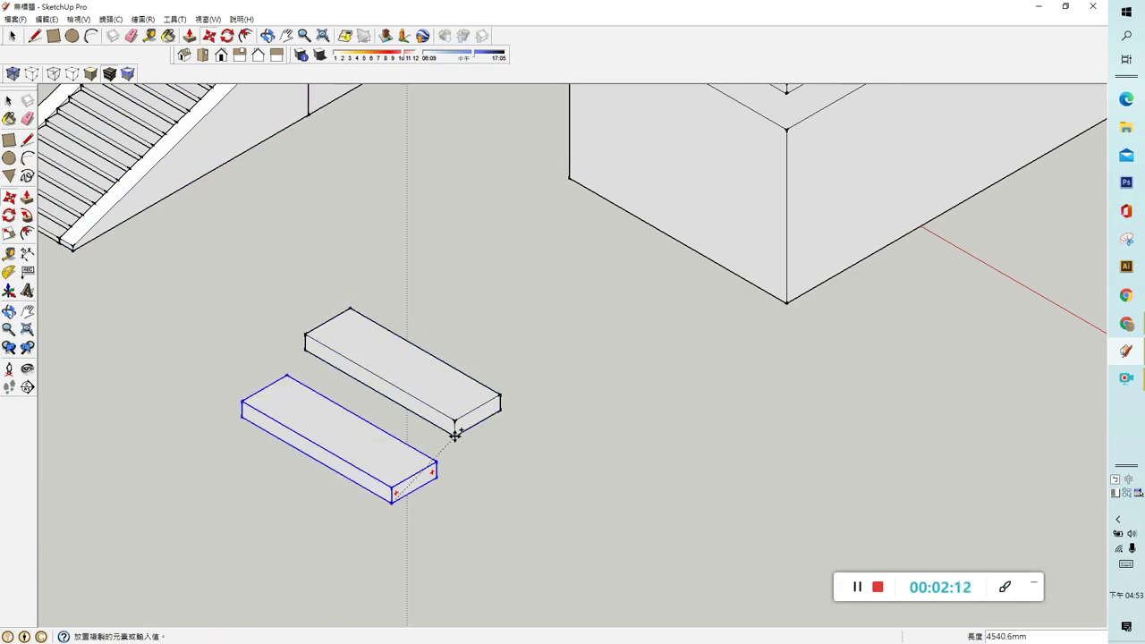
left_click(438, 454)
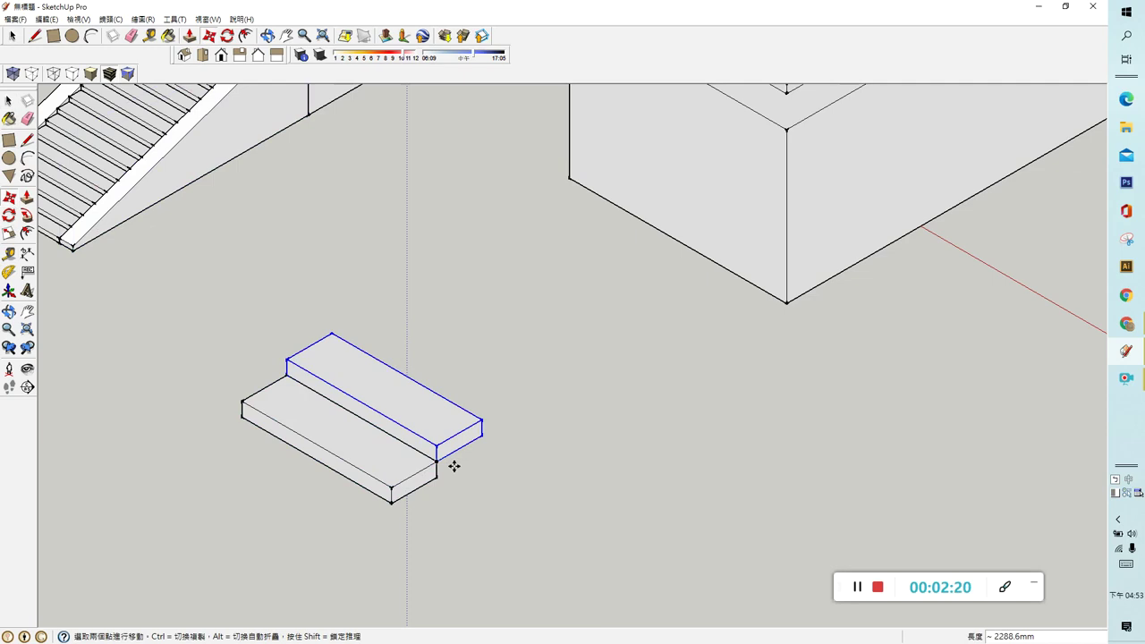
type("*")
key("Return")
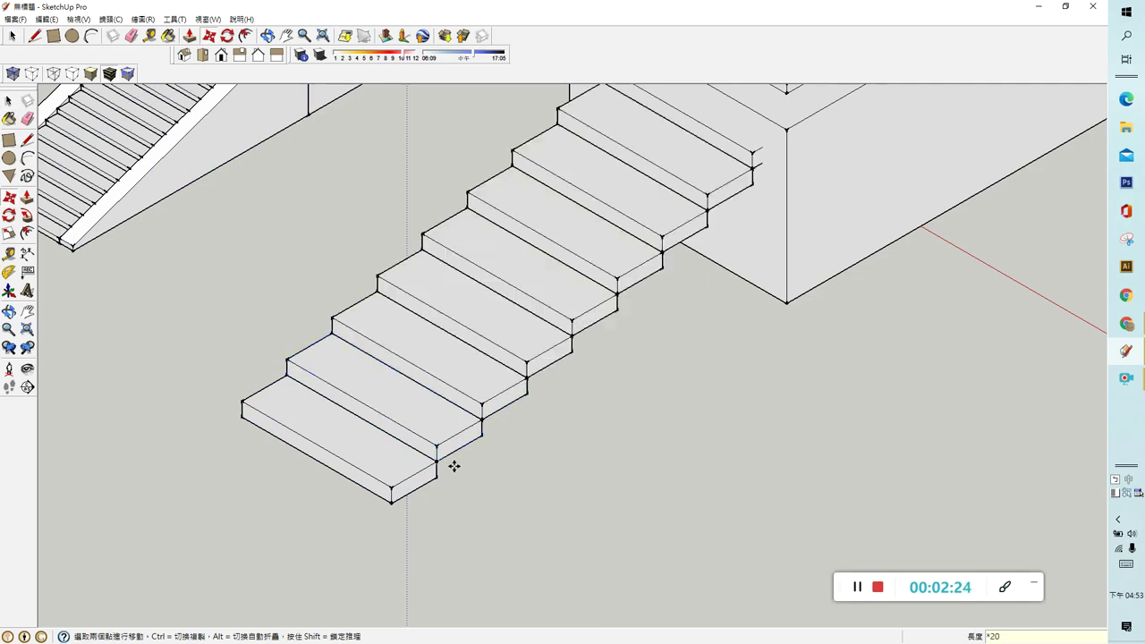
scroll(447, 475, "down", 3)
scroll(421, 479, "down", 5)
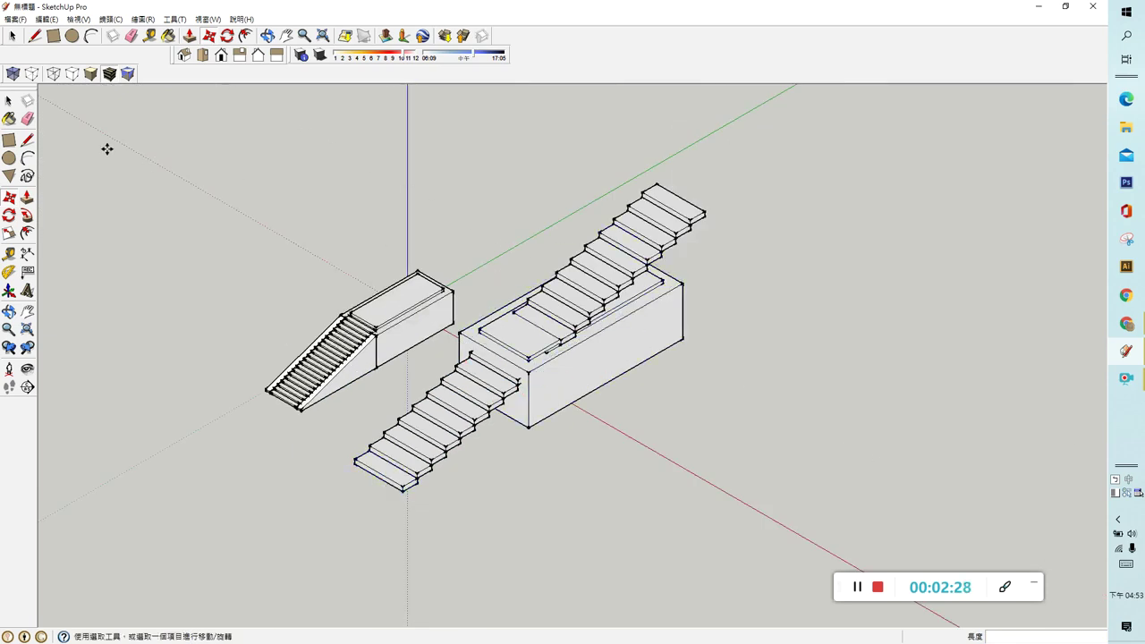
- Select the whole left stair-and-block model and move it further up-left
left_click(9, 102)
mouse_move(265, 266)
left_mouse_down()
mouse_move(409, 396)
mouse_move(286, 283)
left_mouse_up()
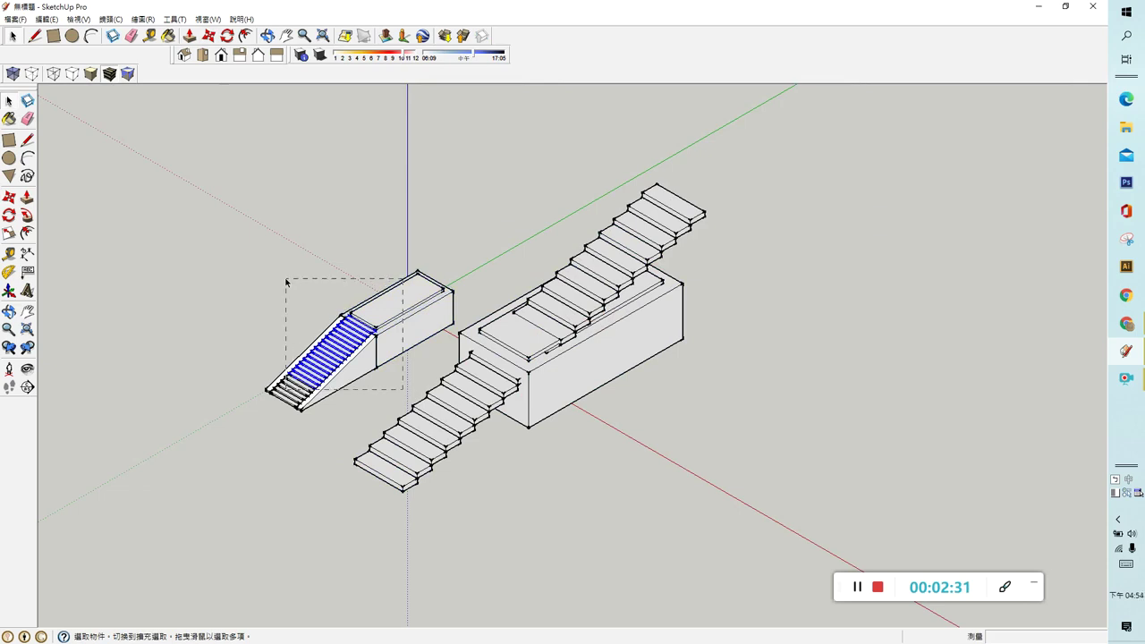
left_click(401, 394)
left_click_drag(354, 379, 205, 266)
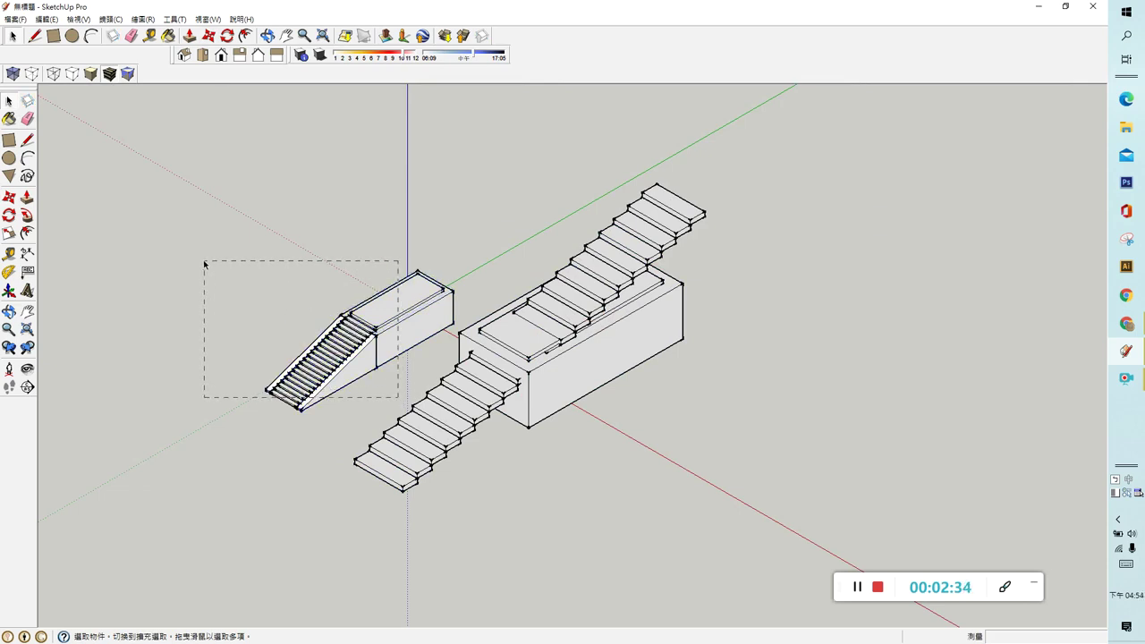
left_click(9, 199)
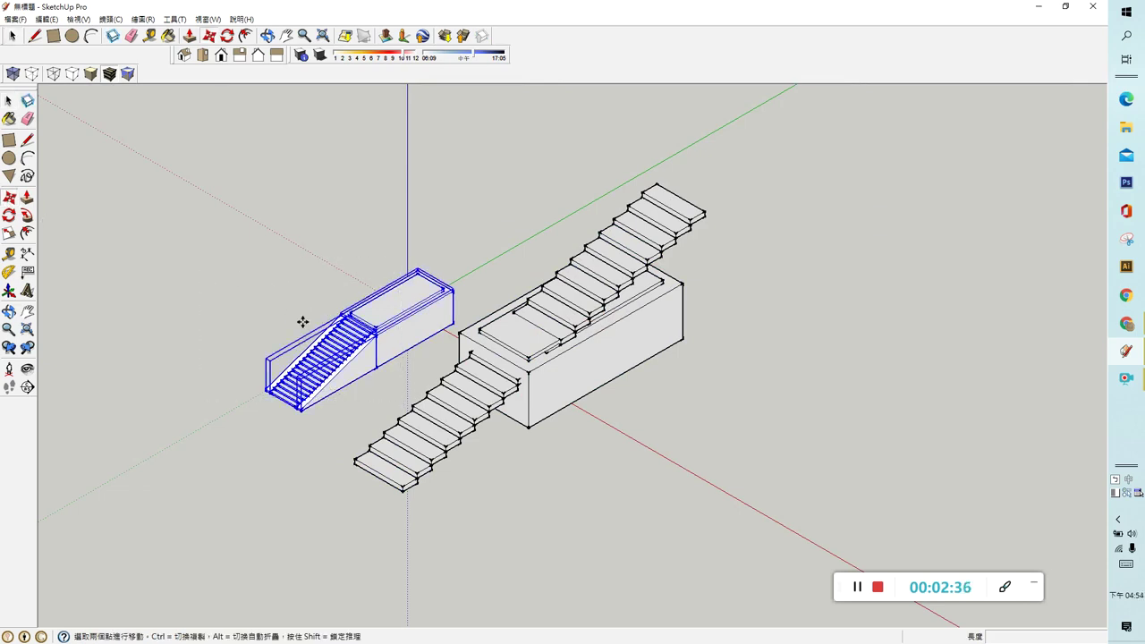
left_click(354, 349)
left_click(212, 253)
left_click(9, 100)
left_click(390, 295)
- Select the new stair flights and deselect their block
double_click(572, 340)
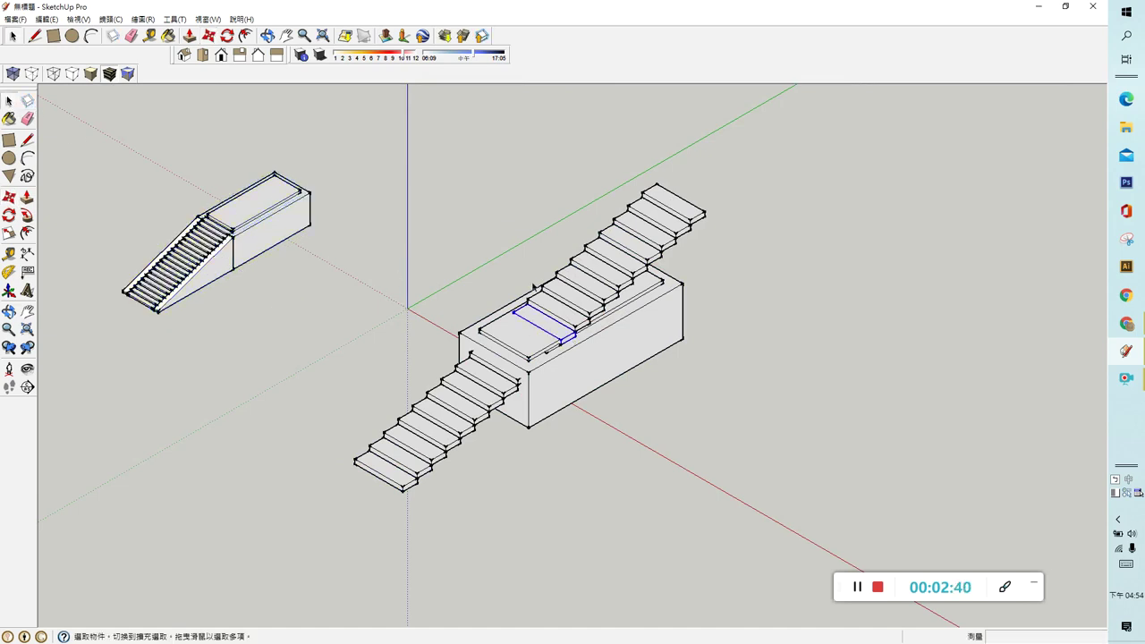
left_click(620, 255)
left_click(630, 243)
left_click_drag(309, 116, 811, 557)
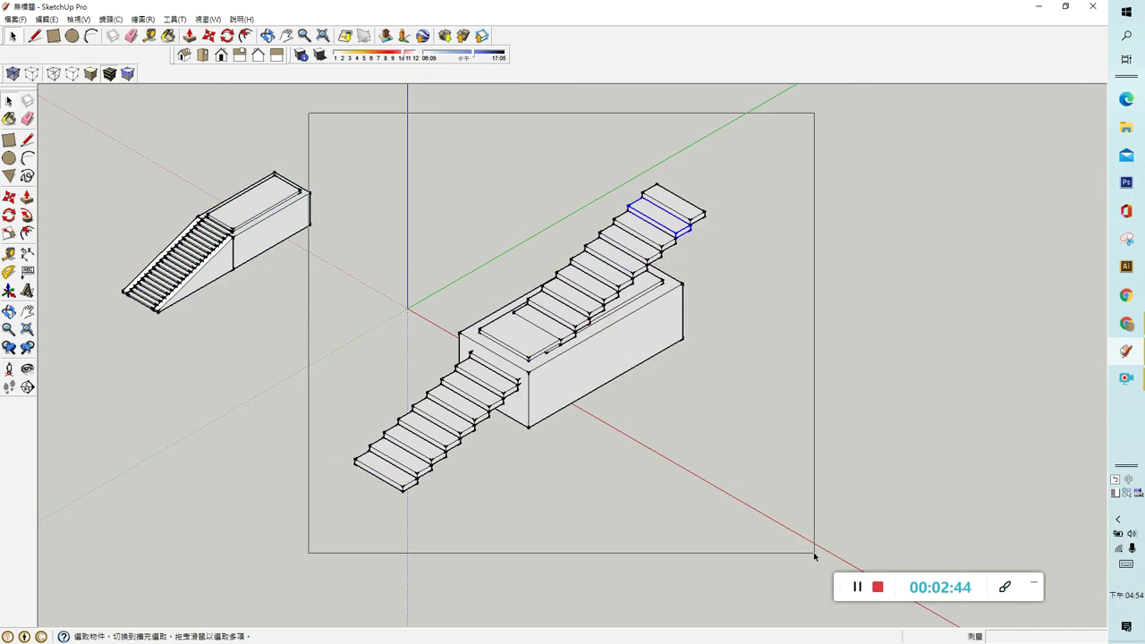
left_click(617, 362, "shift")
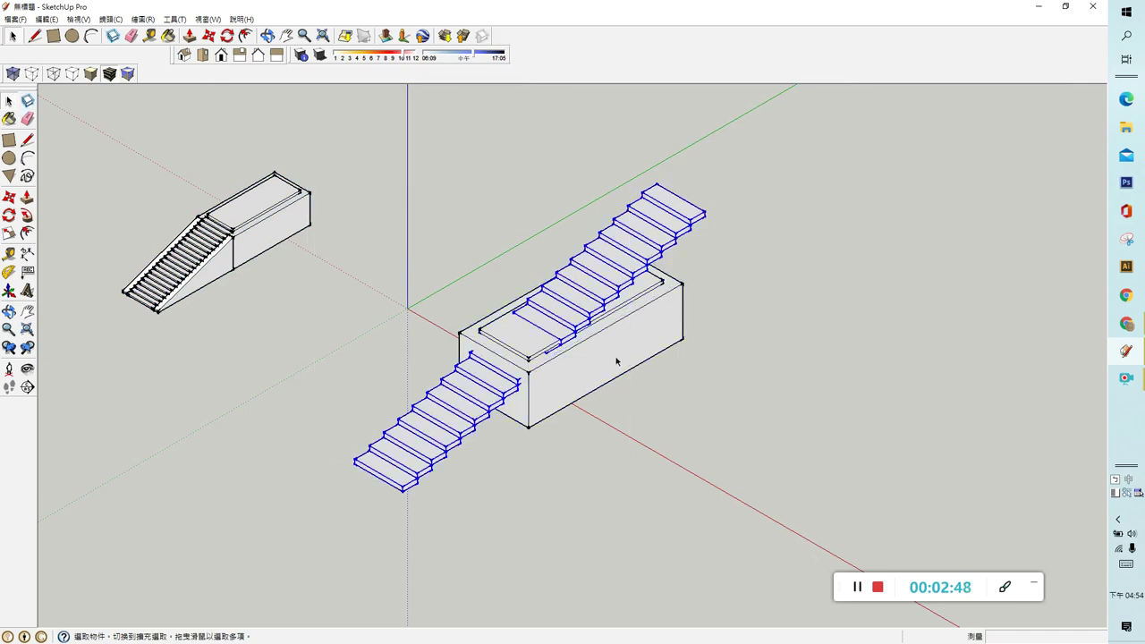
left_click(9, 233)
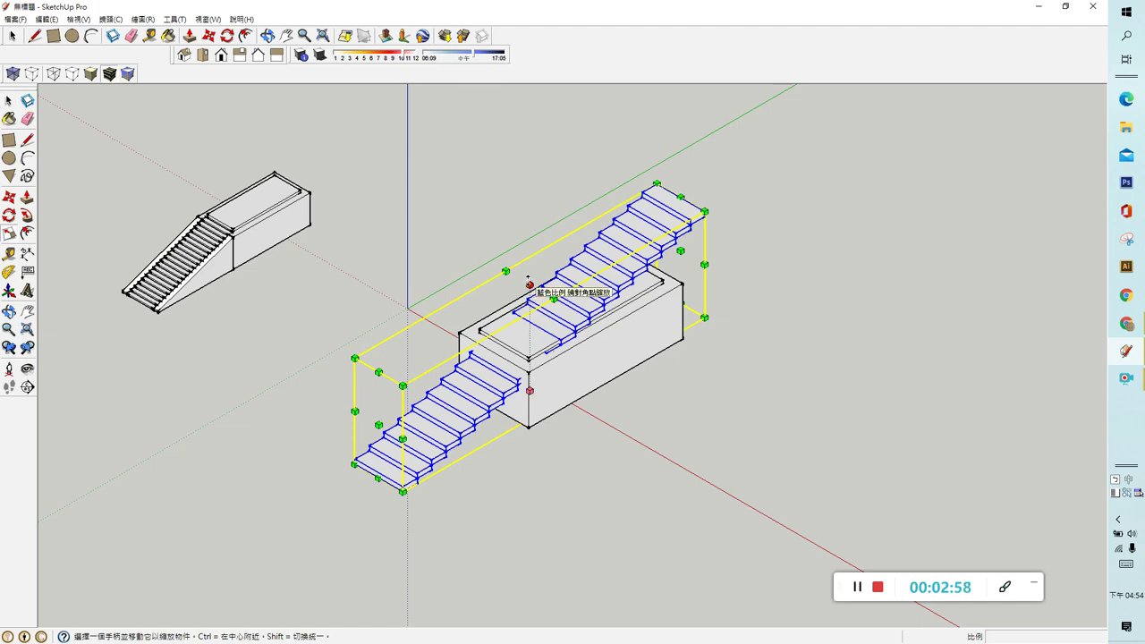
- Scale the staircase's height down to about 0.52
left_click_drag(530, 285, 530, 310)
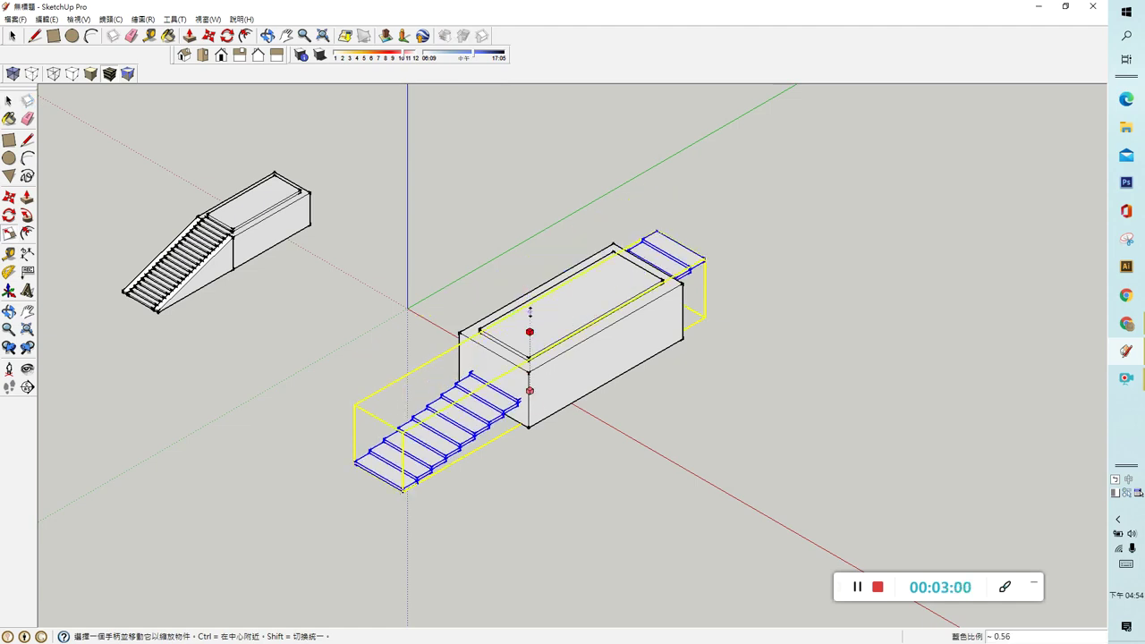
scroll(530, 332, "up", 3)
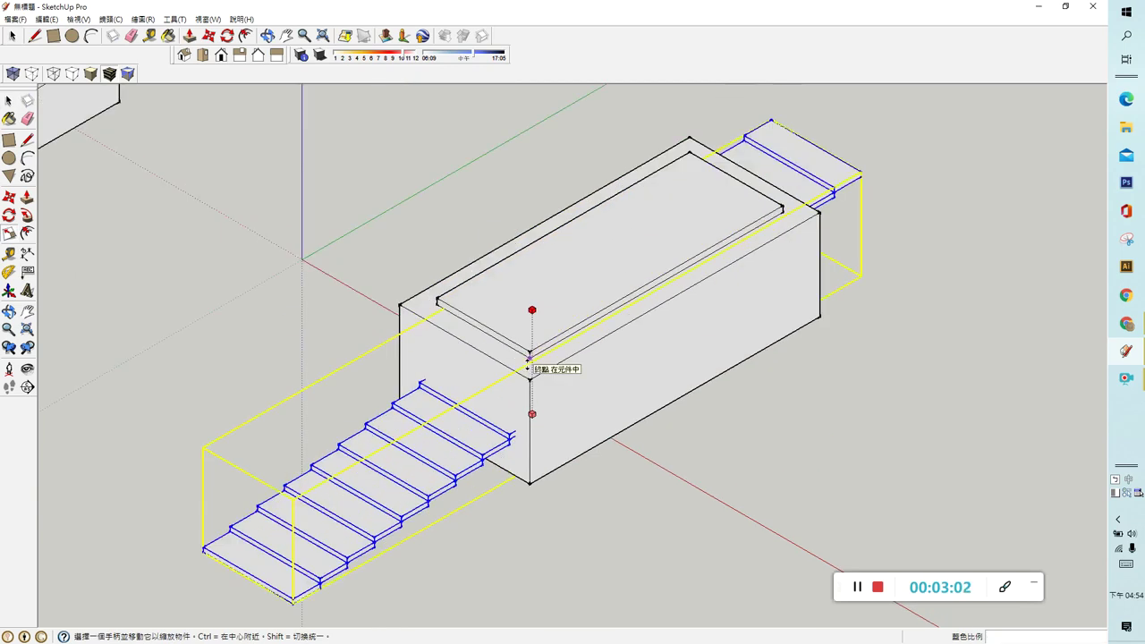
middle_click_drag(529, 332, 368, 280)
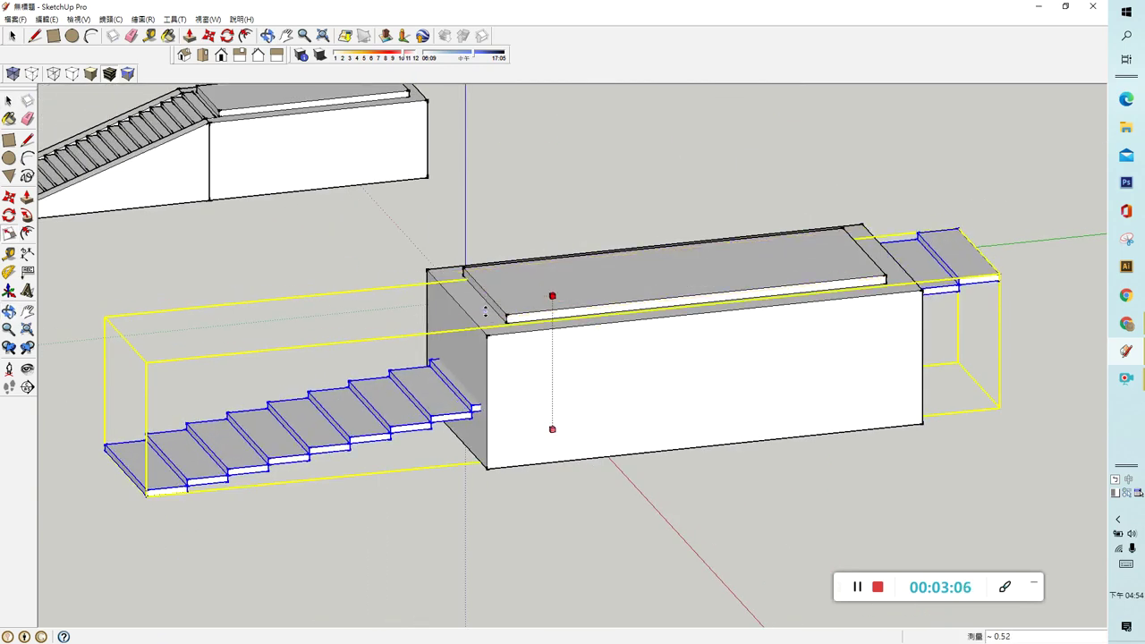
left_click(486, 314)
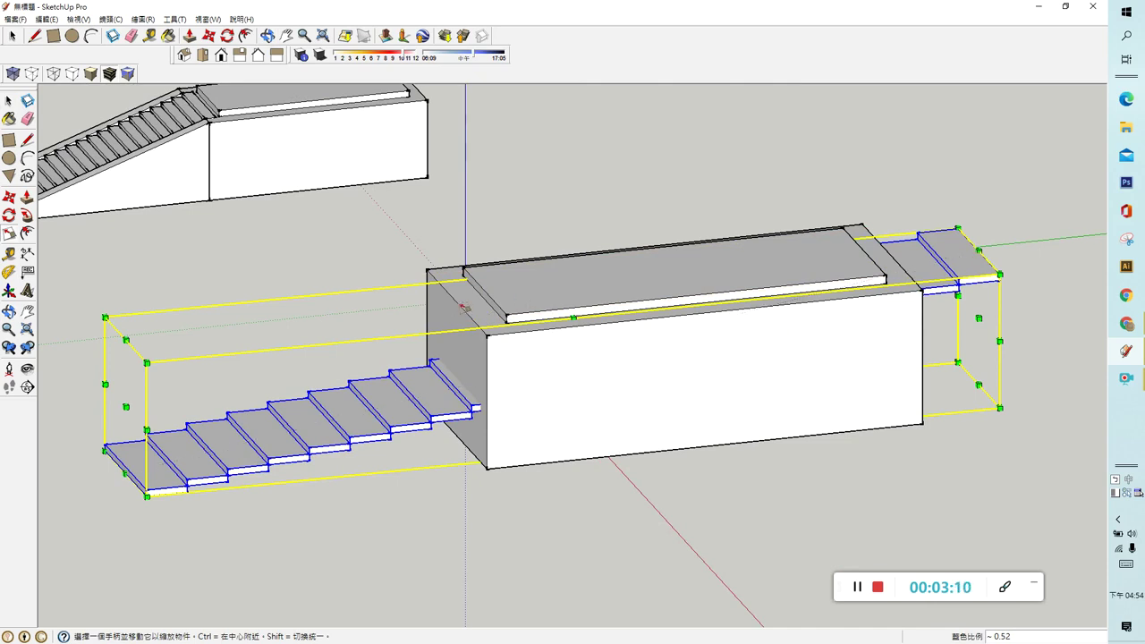
- Shorten the staircase's run to about 0.34 and orbit to check the fit
left_click(979, 318)
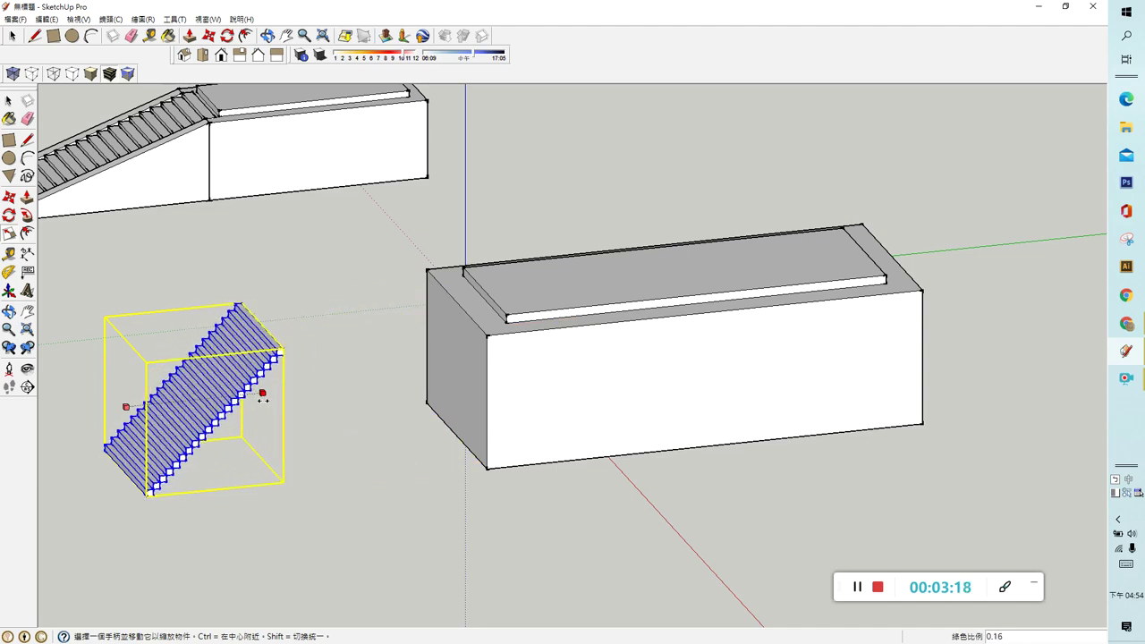
left_click_drag(517, 368, 414, 377)
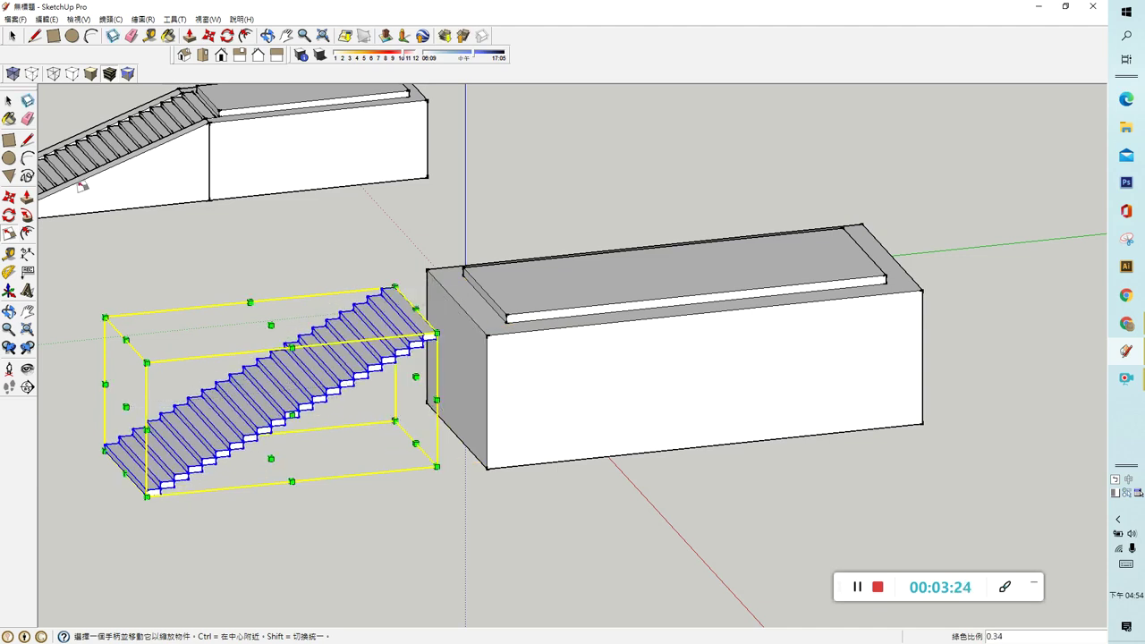
left_click(9, 312)
mouse_move(430, 309)
left_mouse_down()
mouse_move(547, 313)
mouse_move(491, 366)
left_mouse_up()
key("space")
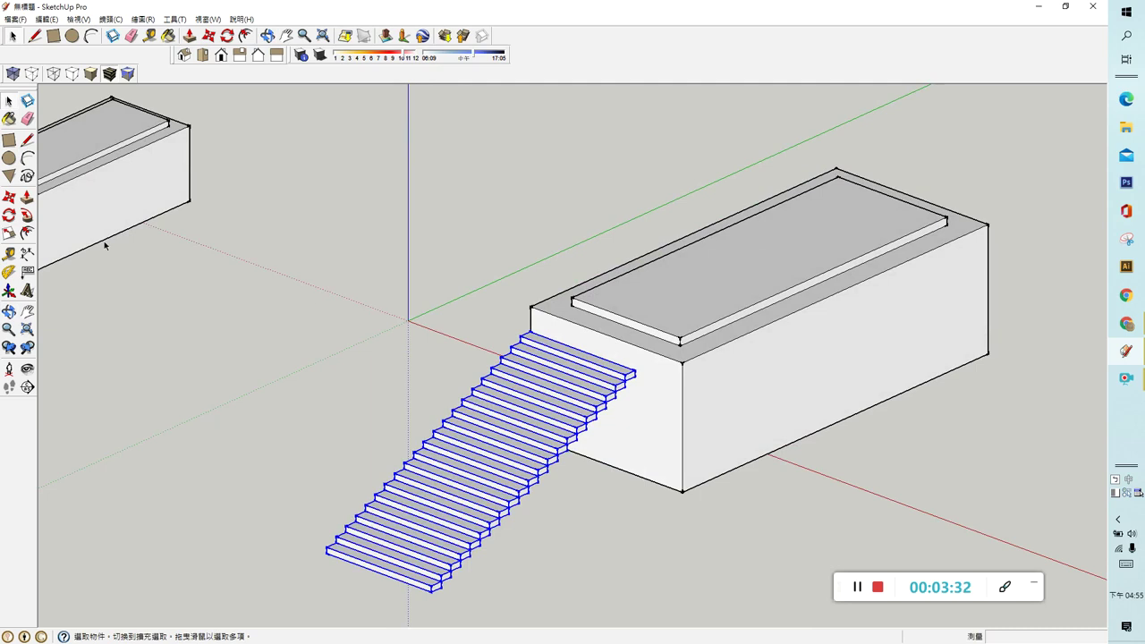
- Move the staircase by its midpoint against the block and orbit to check its position
key("m")
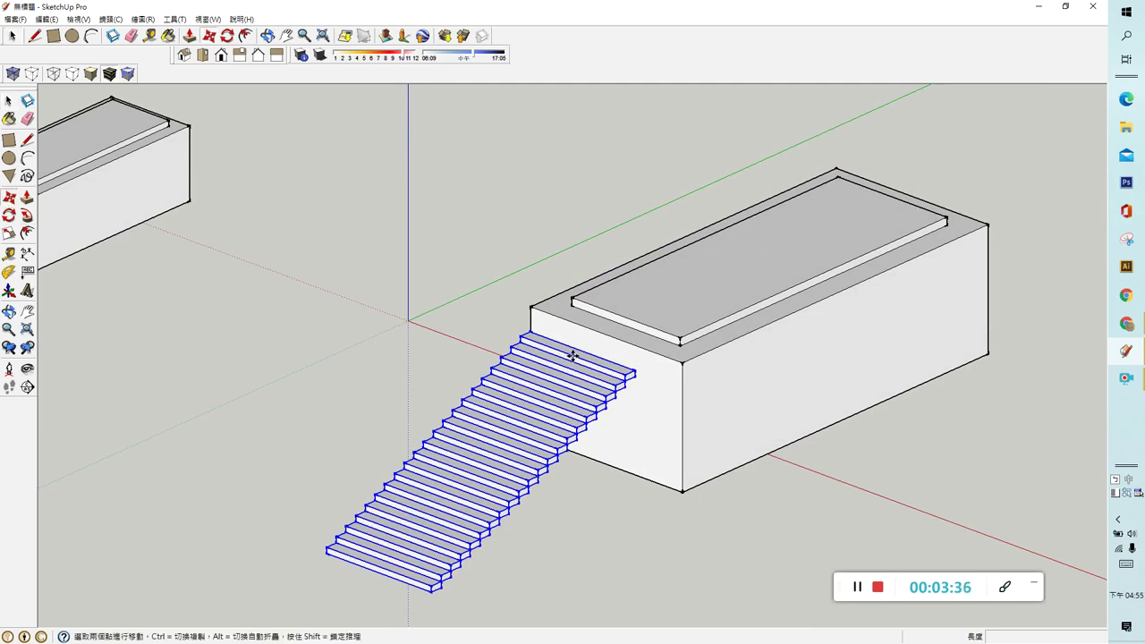
scroll(573, 356, "up", 2)
scroll(573, 356, "up", 3)
left_click(571, 356)
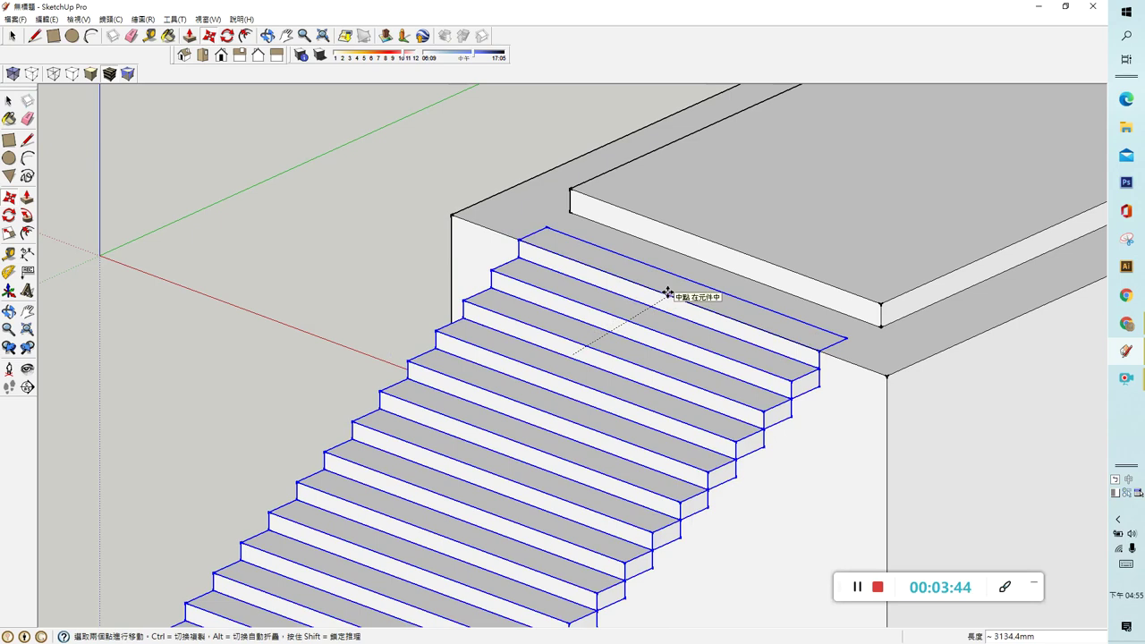
left_click(667, 293)
mouse_move(667, 292)
middle_mouse_down()
mouse_move(361, 228)
mouse_move(682, 324)
mouse_move(537, 324)
mouse_move(605, 327)
middle_mouse_up()
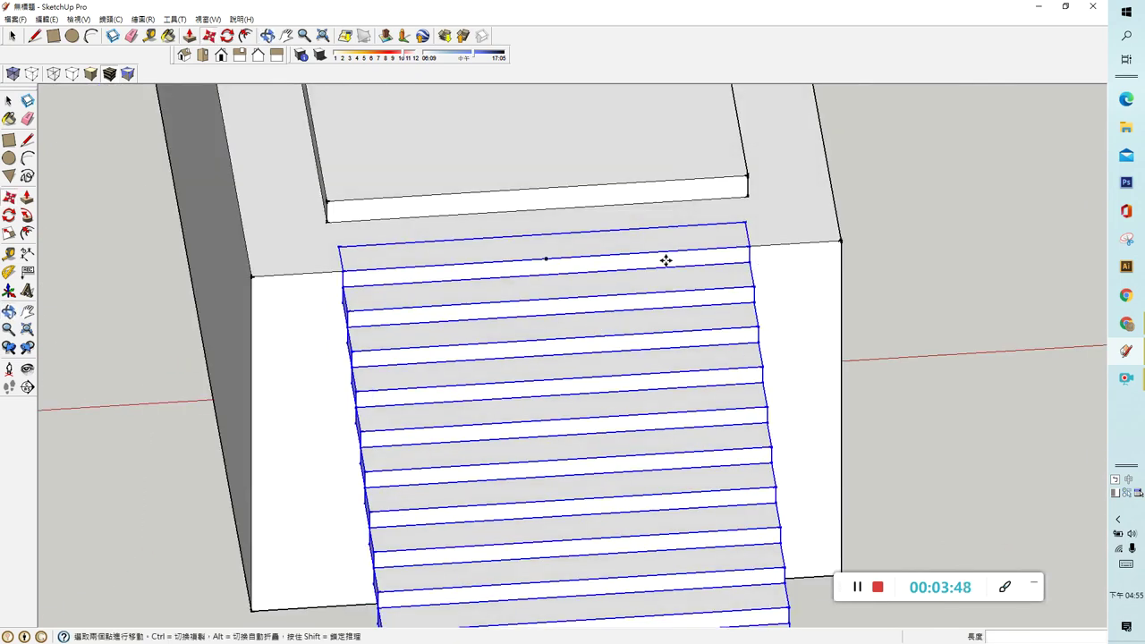
scroll(396, 238, "down", 3)
mouse_move(396, 238)
middle_mouse_down()
mouse_move(614, 301)
mouse_move(209, 272)
middle_mouse_up()
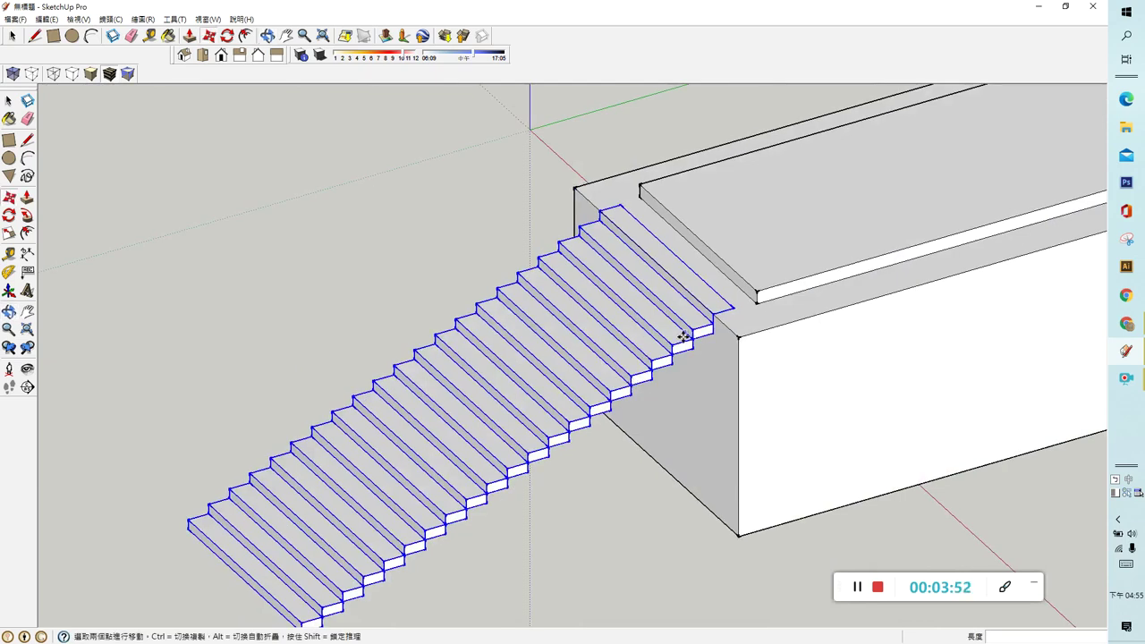
- Shift the staircase so its top step meets the platform edge, then clear the selection
left_click(659, 264)
left_click(652, 261)
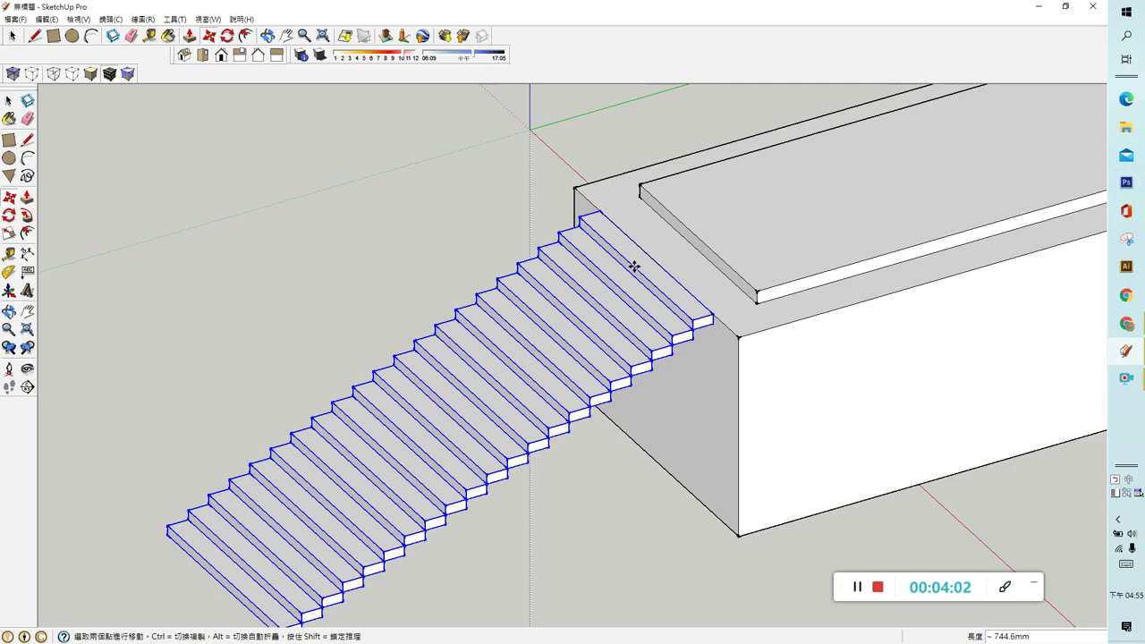
left_click(633, 265)
left_click(654, 258)
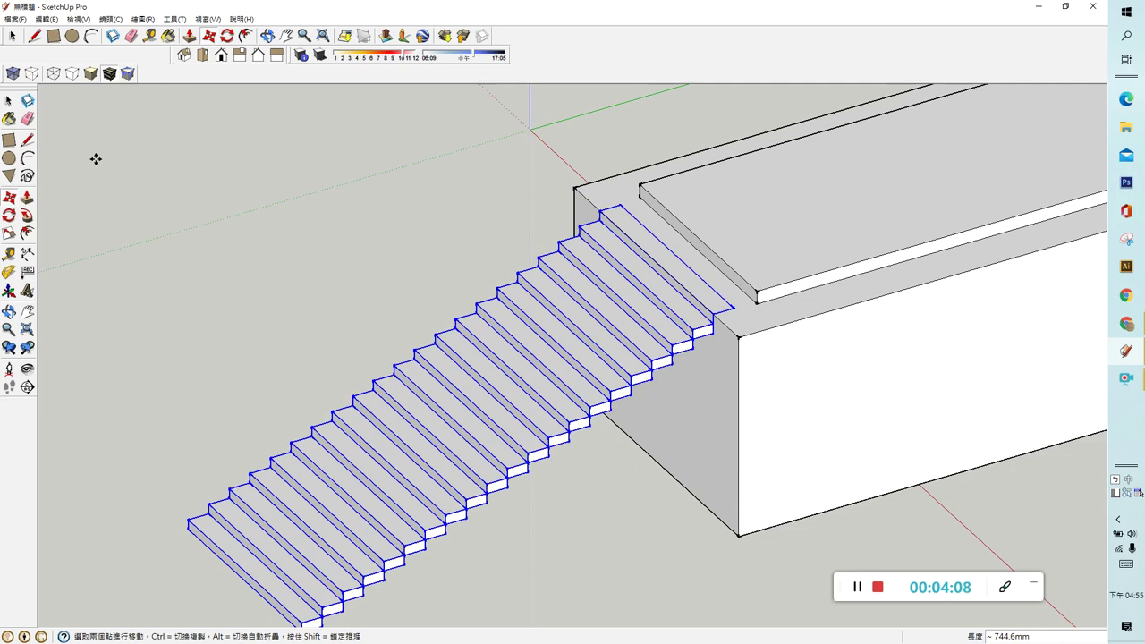
left_click(10, 102)
left_click(139, 167)
double_click(624, 222)
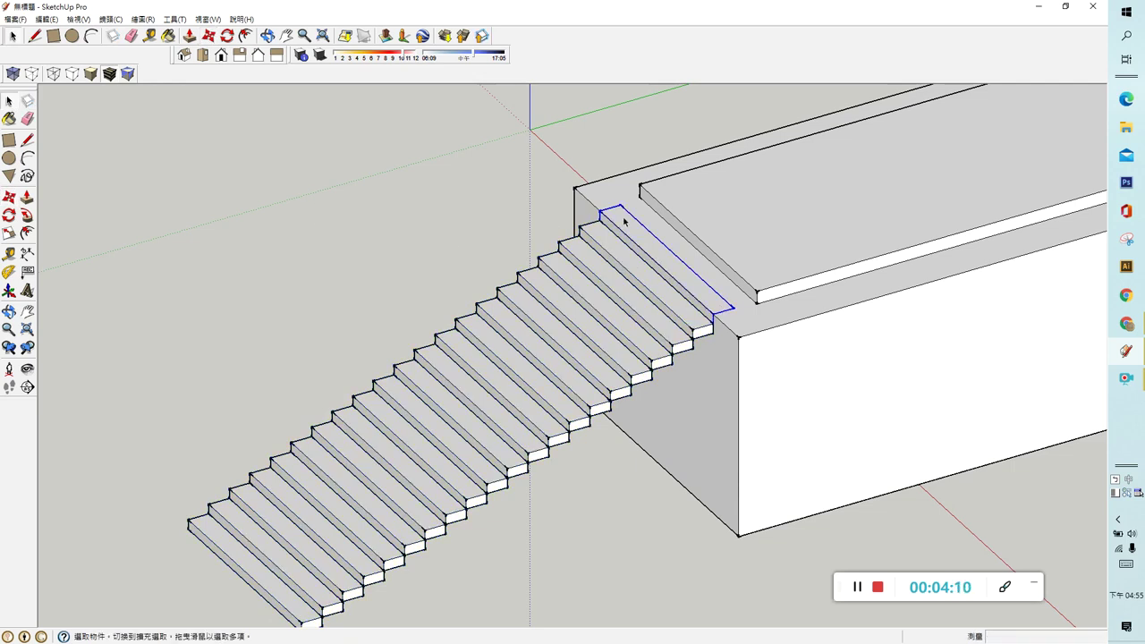
key("Delete")
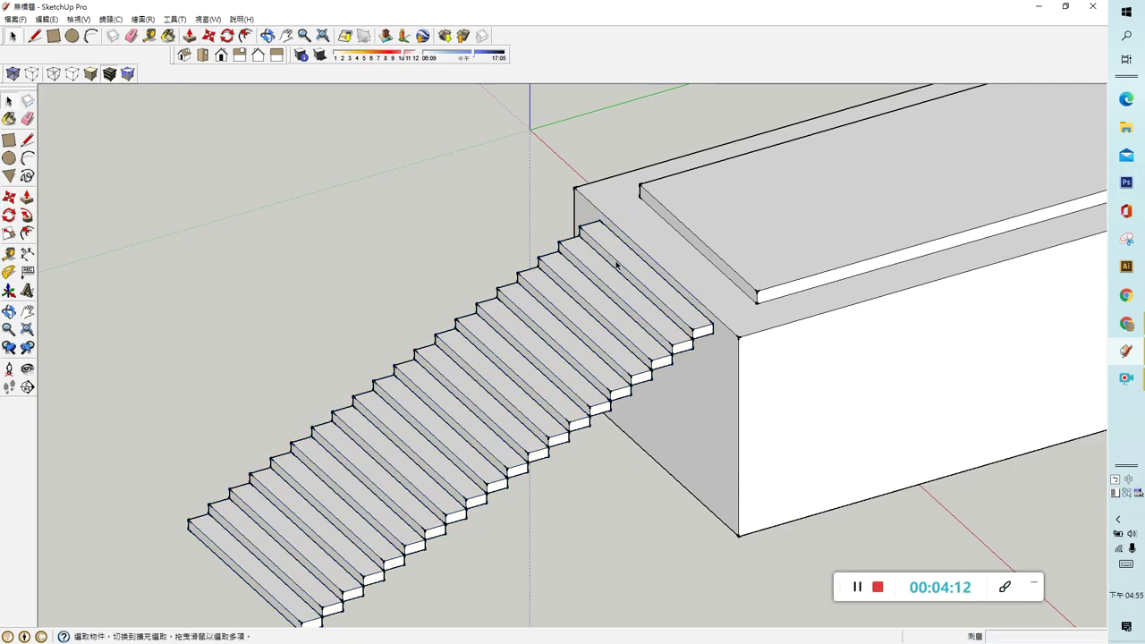
mouse_move(631, 263)
middle_mouse_down()
mouse_move(621, 261)
mouse_move(648, 282)
mouse_move(714, 266)
middle_mouse_up()
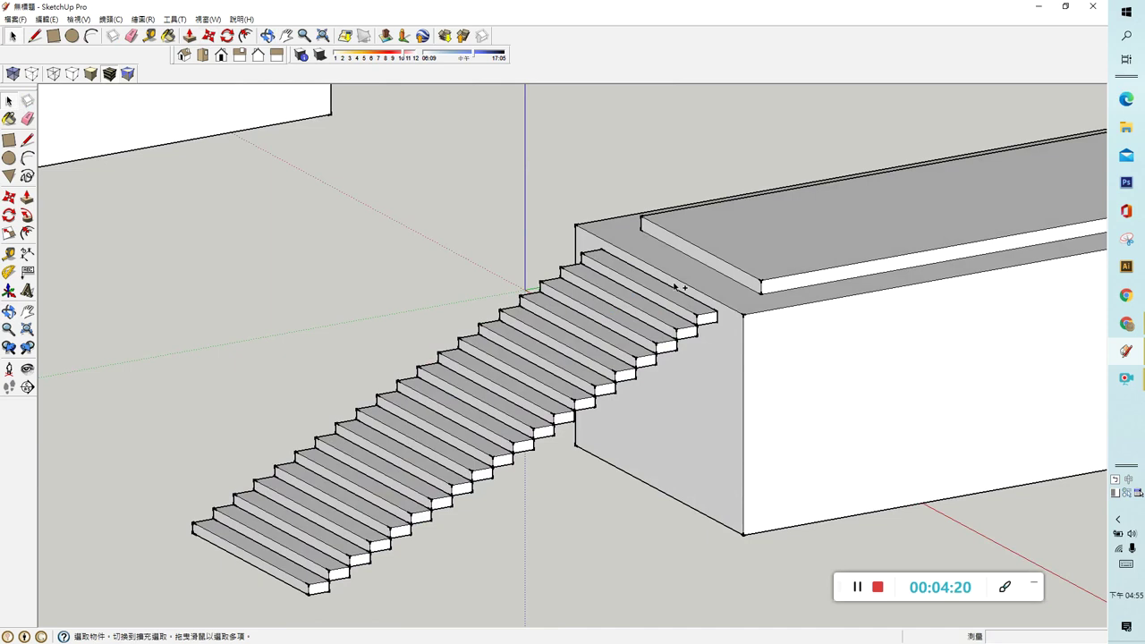
key("ctrl+v")
scroll(669, 266, "down", 2)
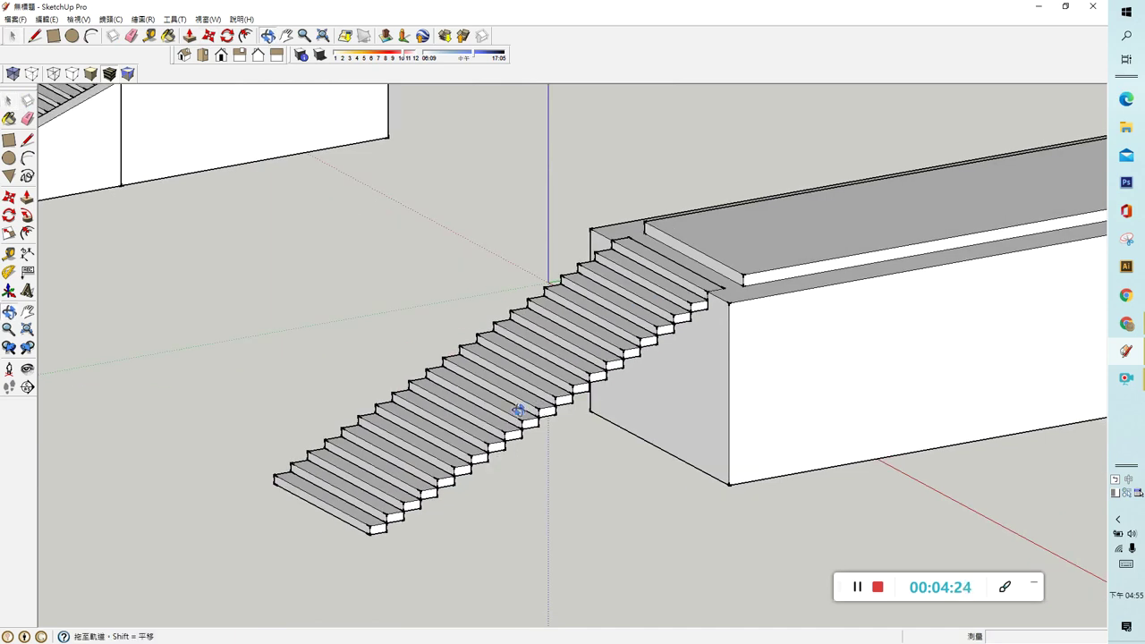
middle_click_drag(519, 414, 626, 376)
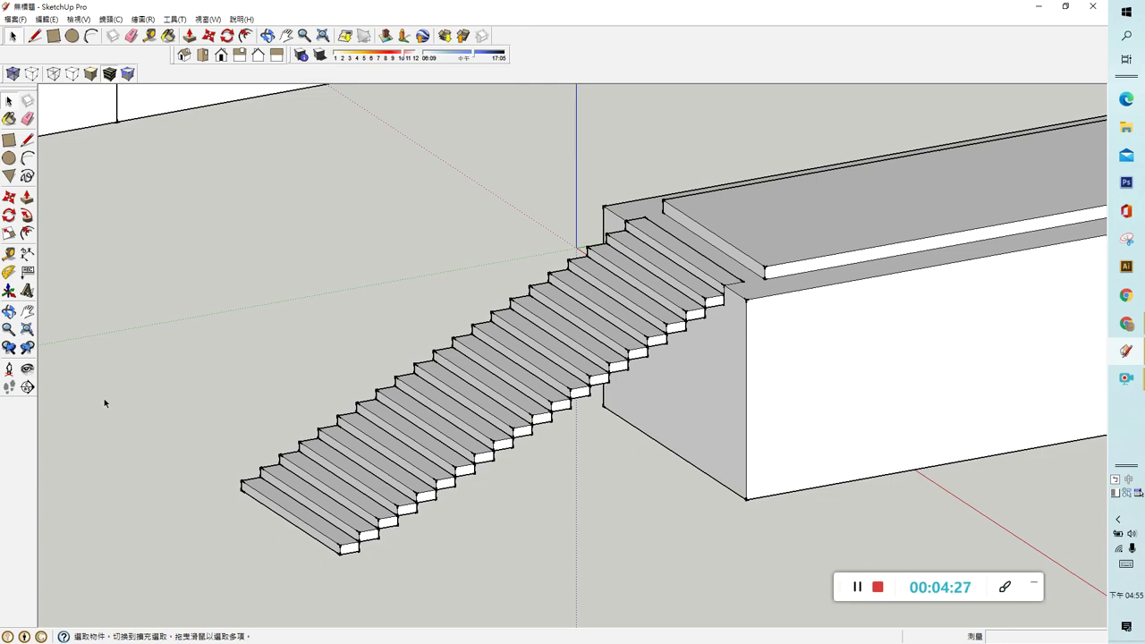
key("l")
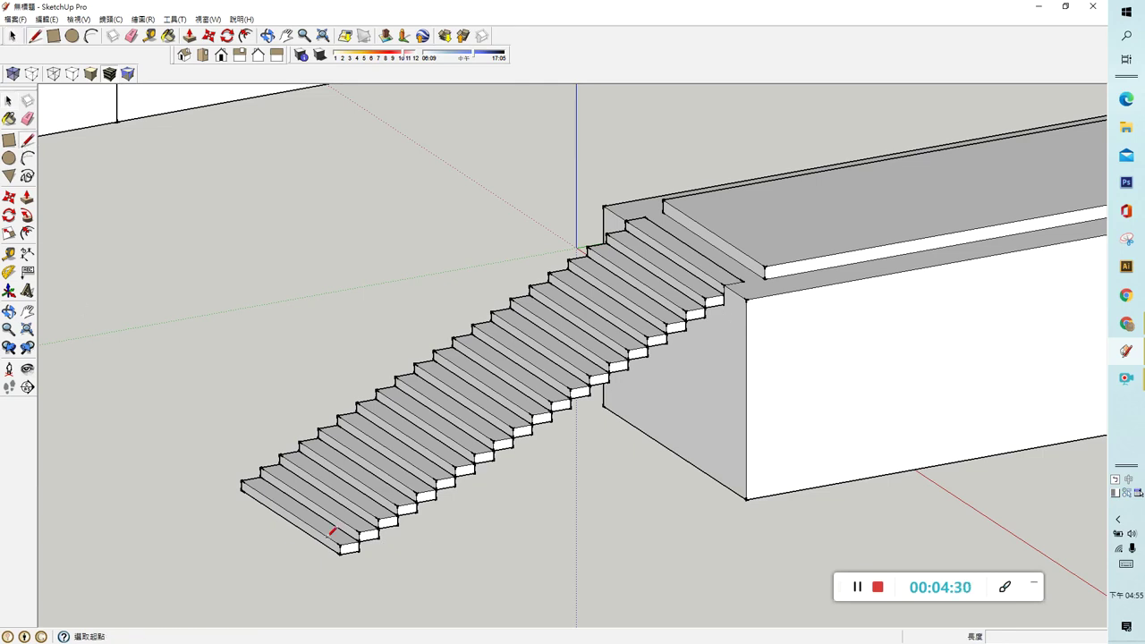
- Draw a closed triangular outline under the stairs from bottom step to top corner
left_click(341, 544)
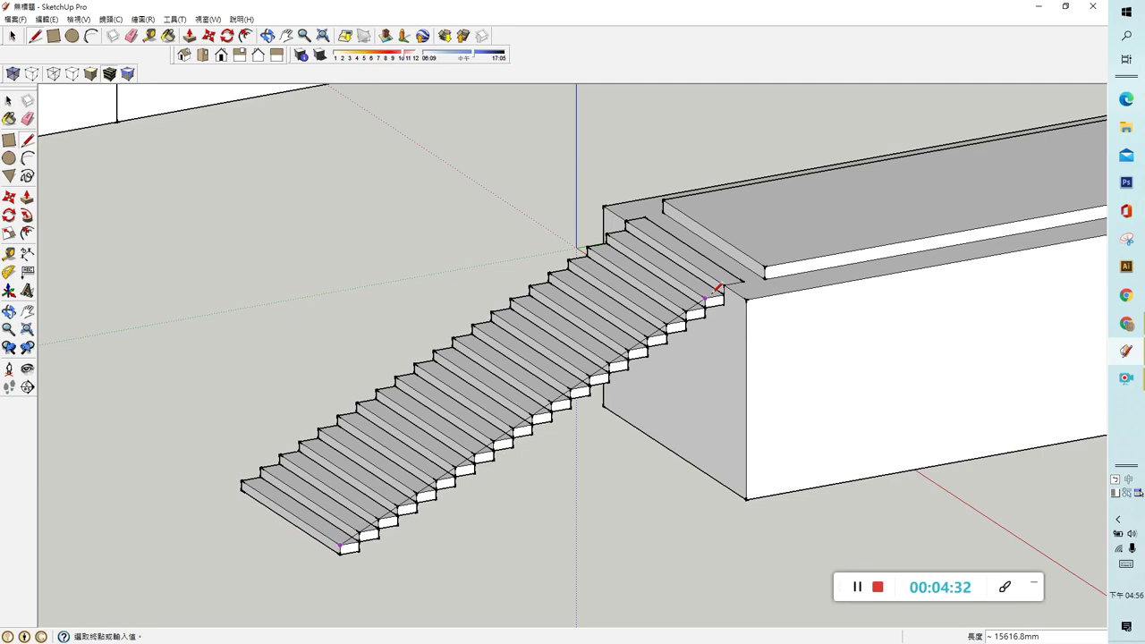
left_click(728, 281)
key("Escape")
left_click(342, 544)
left_click(724, 286)
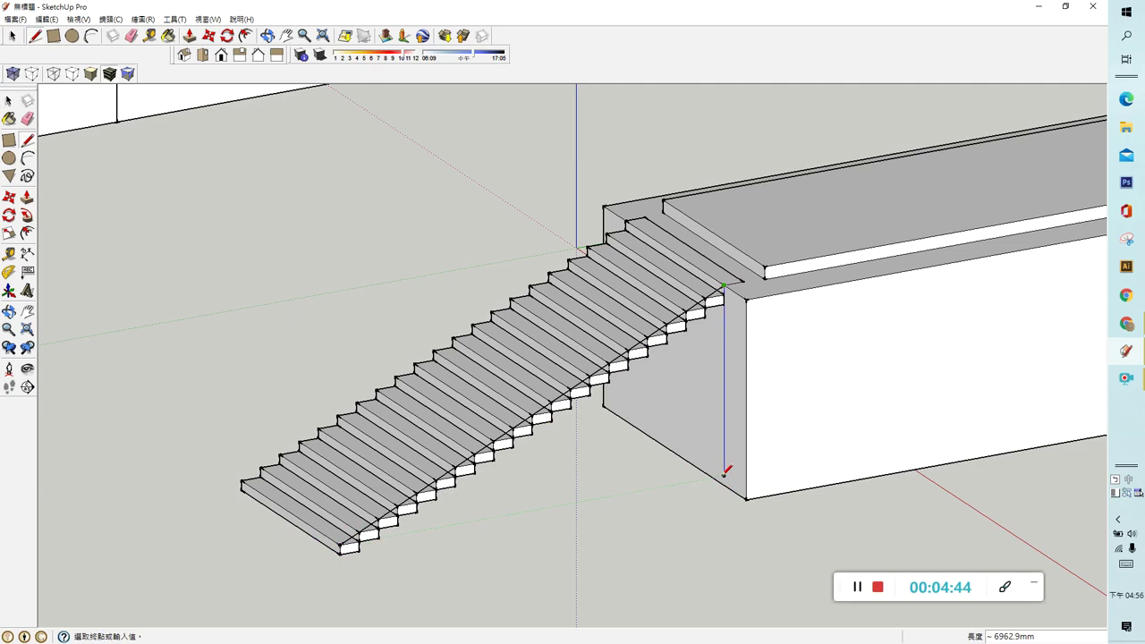
left_click(723, 486)
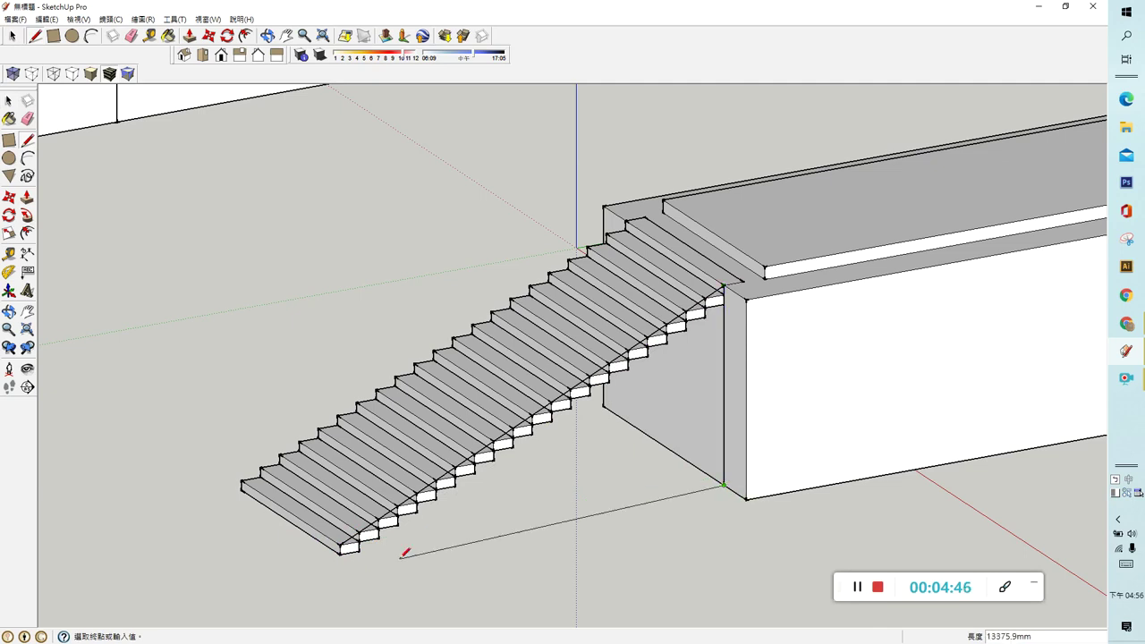
left_click(341, 552)
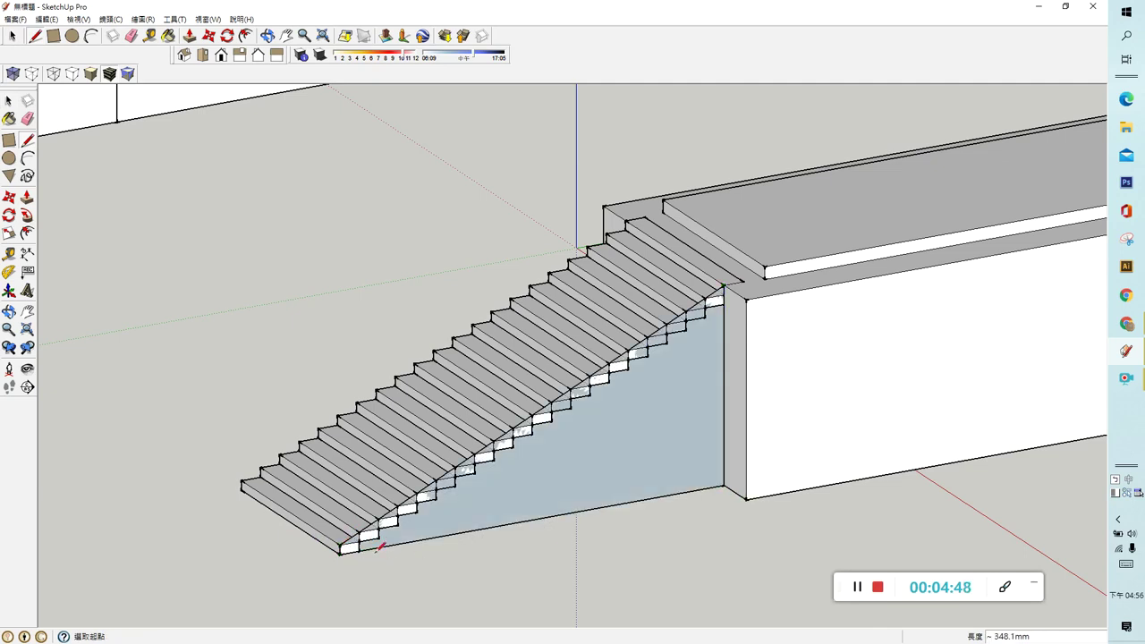
- Extrude the triangle into a thin side wedge, then undo the edits back to the earlier staircase
key("p")
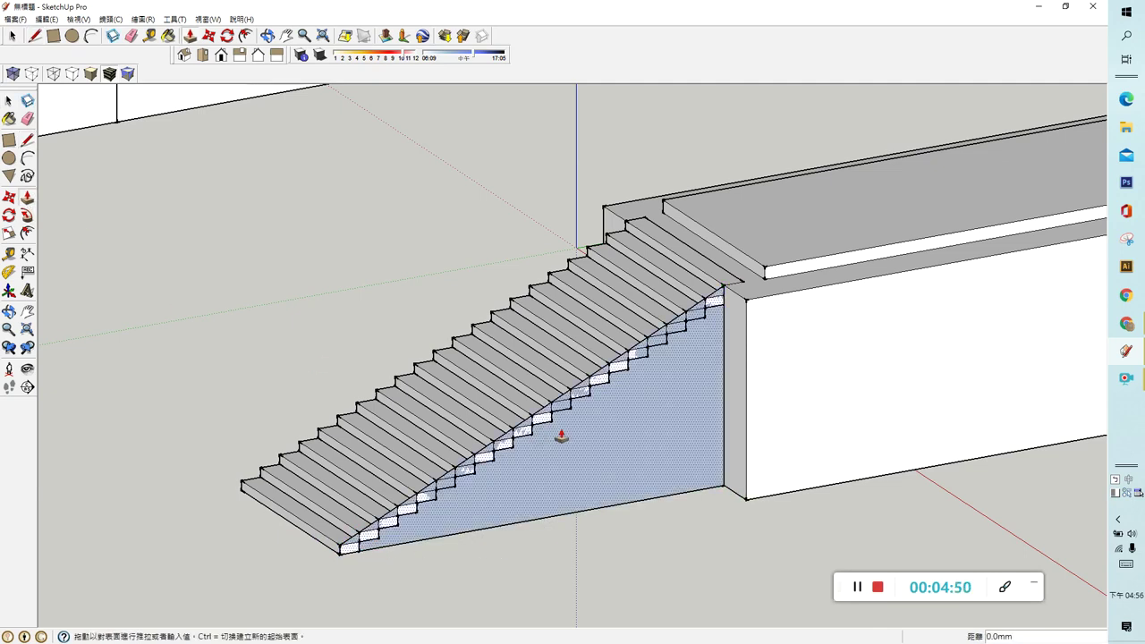
left_click(558, 435)
left_click(747, 306)
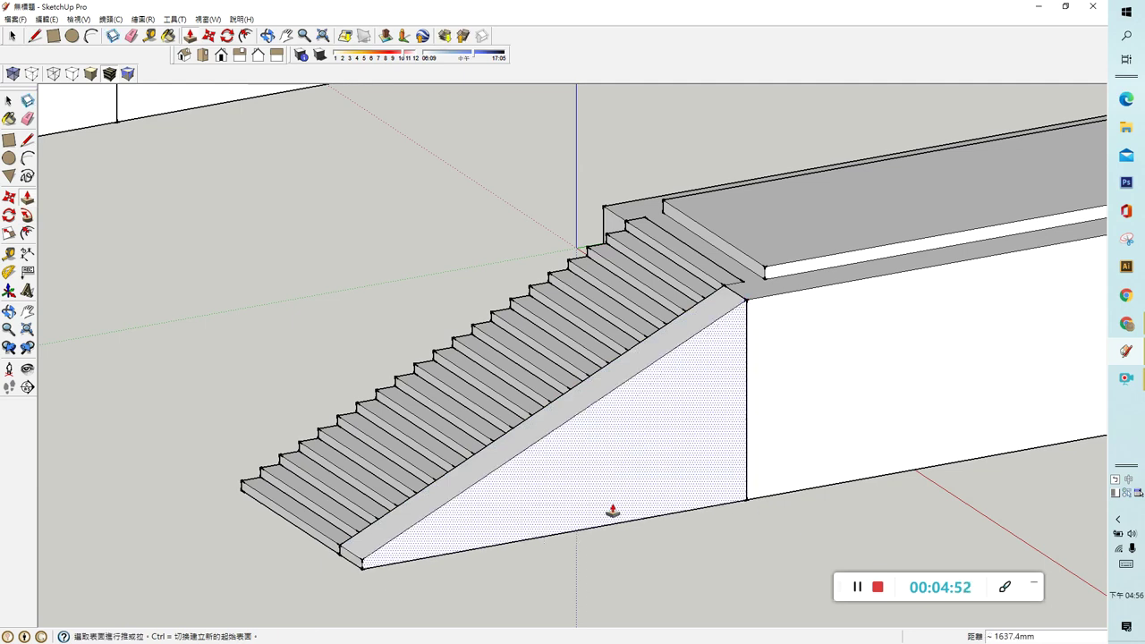
double_click(613, 510)
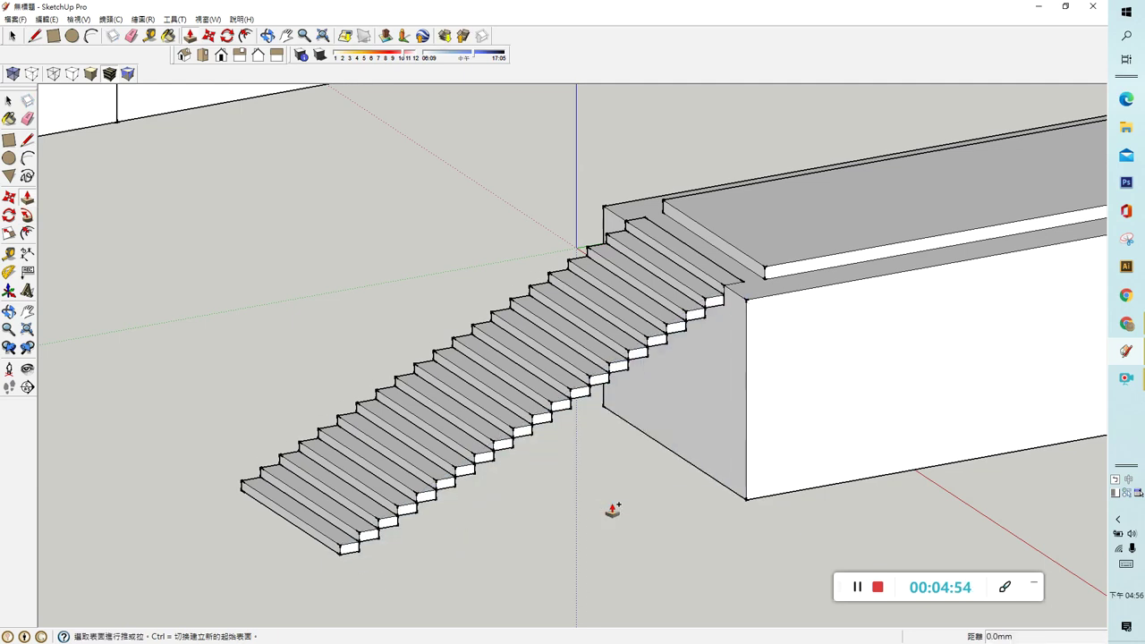
key("ctrl+z")
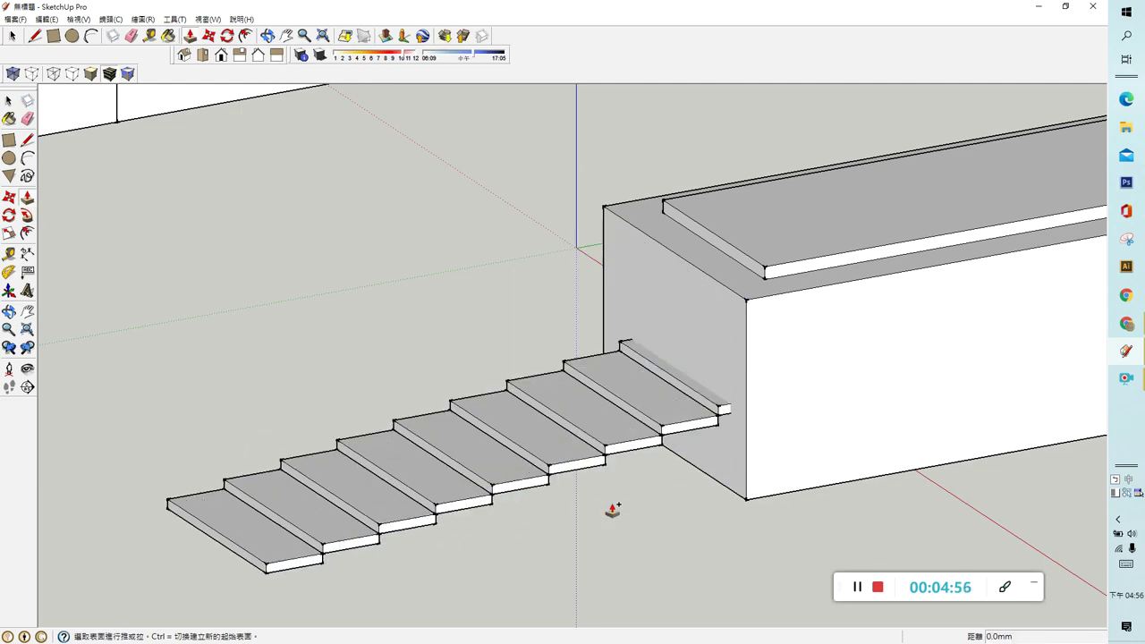
key("ctrl+z")
scroll(479, 430, "down", 3)
- Select the right-hand staircase on its own, leaving the block out of the selection
left_click(7, 97)
scroll(460, 383, "down", 3)
mouse_move(486, 388)
middle_mouse_down()
mouse_move(677, 421)
mouse_move(650, 259)
middle_mouse_up()
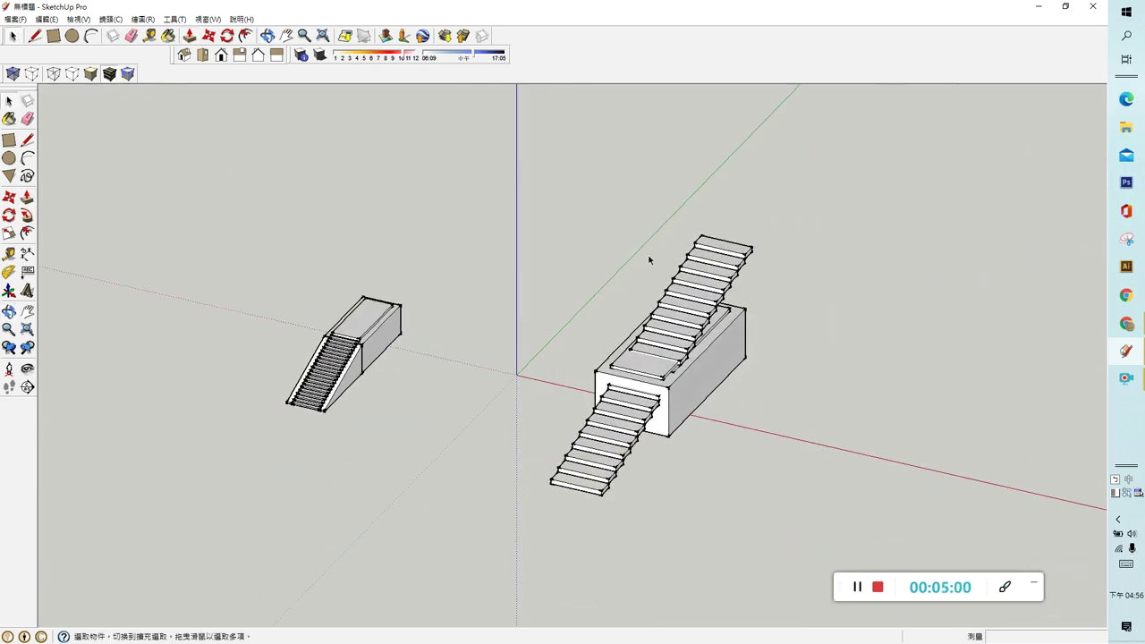
left_click_drag(475, 200, 869, 549)
mouse_move(869, 549)
middle_mouse_down()
mouse_move(678, 492)
mouse_move(675, 433)
middle_mouse_up()
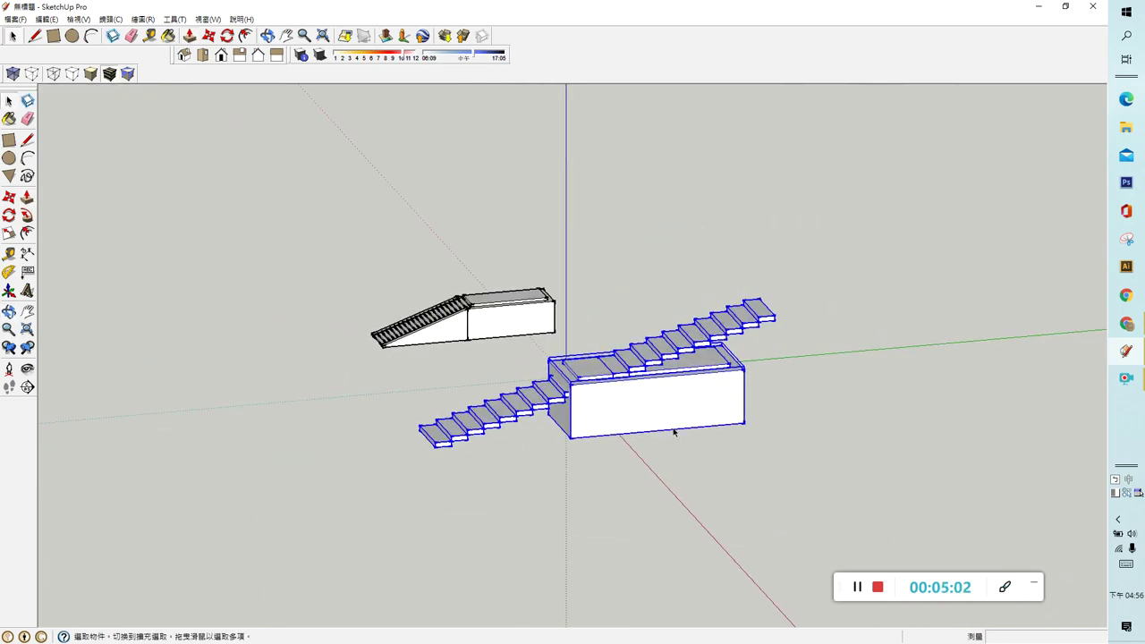
left_click(676, 415, "shift")
- Scale the stairs to about 0.52 of their depth
left_click(9, 233)
left_click_drag(597, 322, 597, 371)
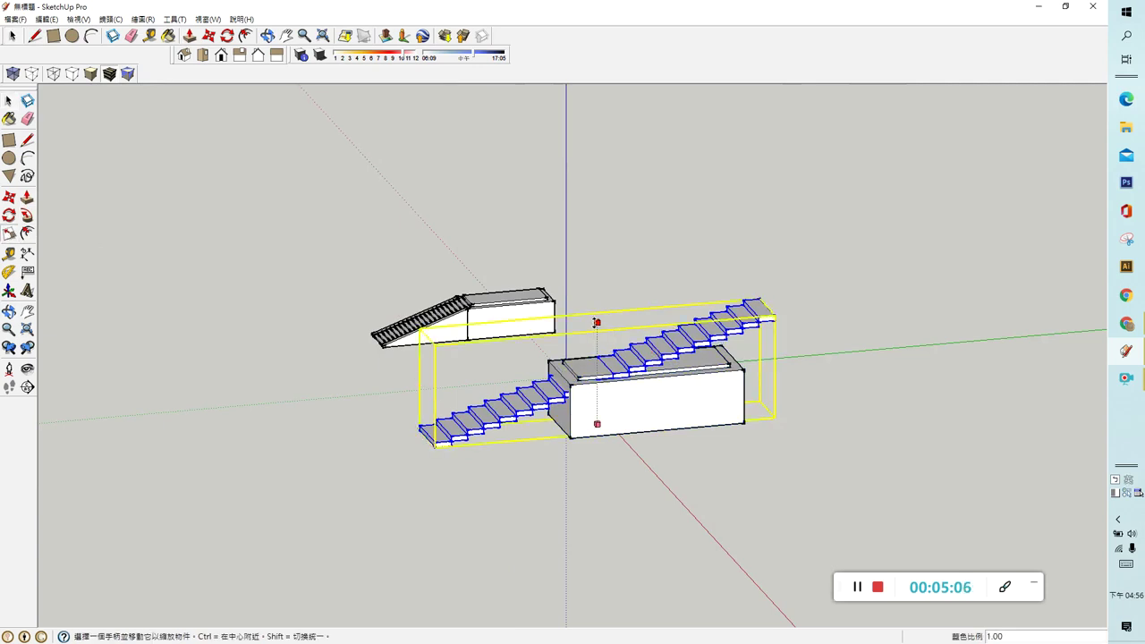
mouse_move(597, 370)
middle_mouse_down()
mouse_move(492, 308)
mouse_move(391, 397)
mouse_move(457, 330)
middle_mouse_up()
scroll(618, 331, "up", 2)
scroll(572, 305, "up", 3)
- Stretch the stairs upward and shorten their run to end at the block face
left_click(562, 291)
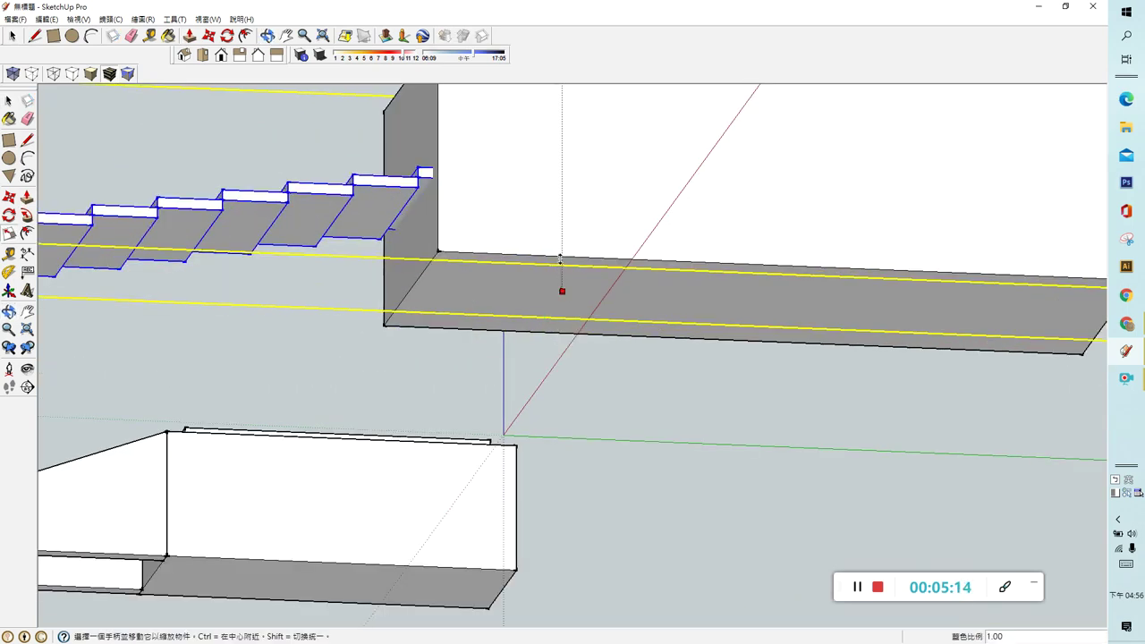
left_click(562, 291)
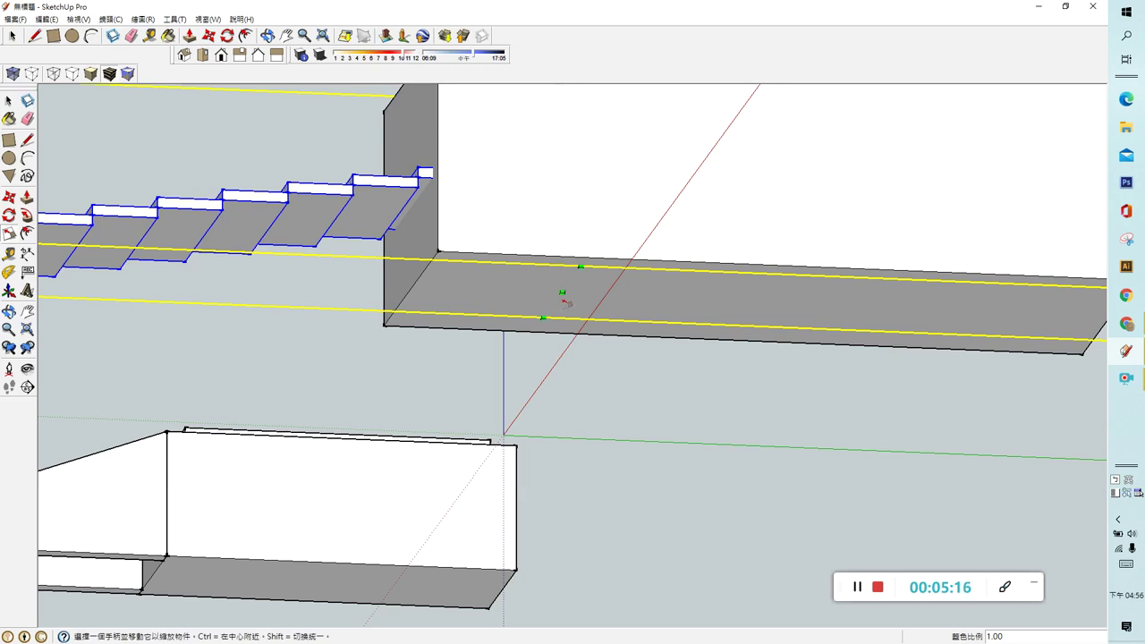
left_click(562, 292)
scroll(562, 235, "down", 1)
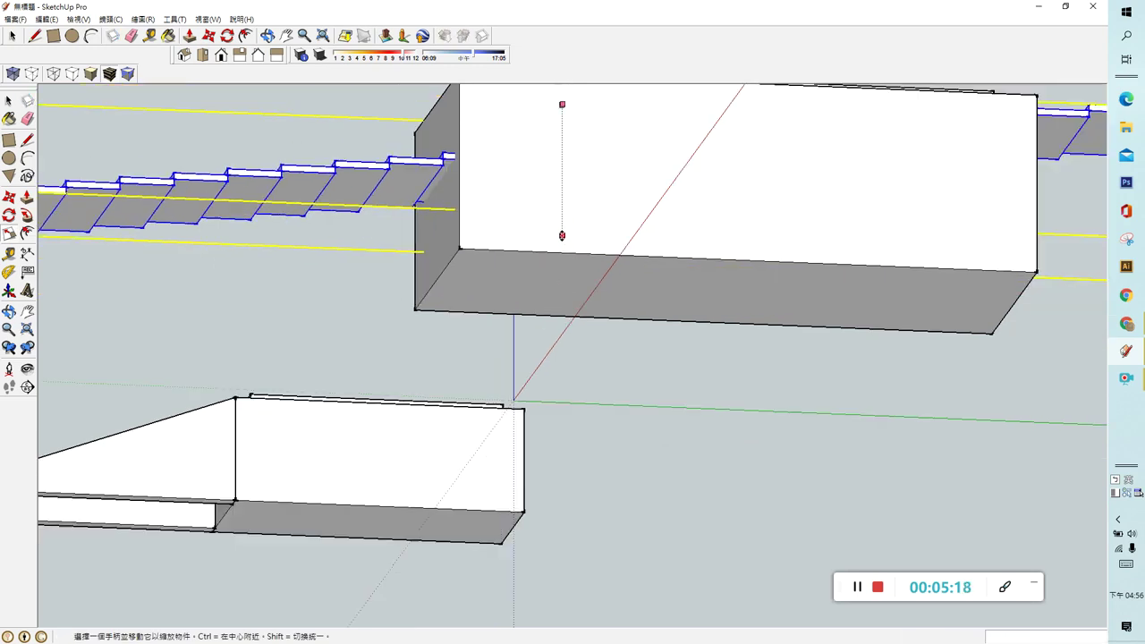
scroll(562, 236, "down", 2)
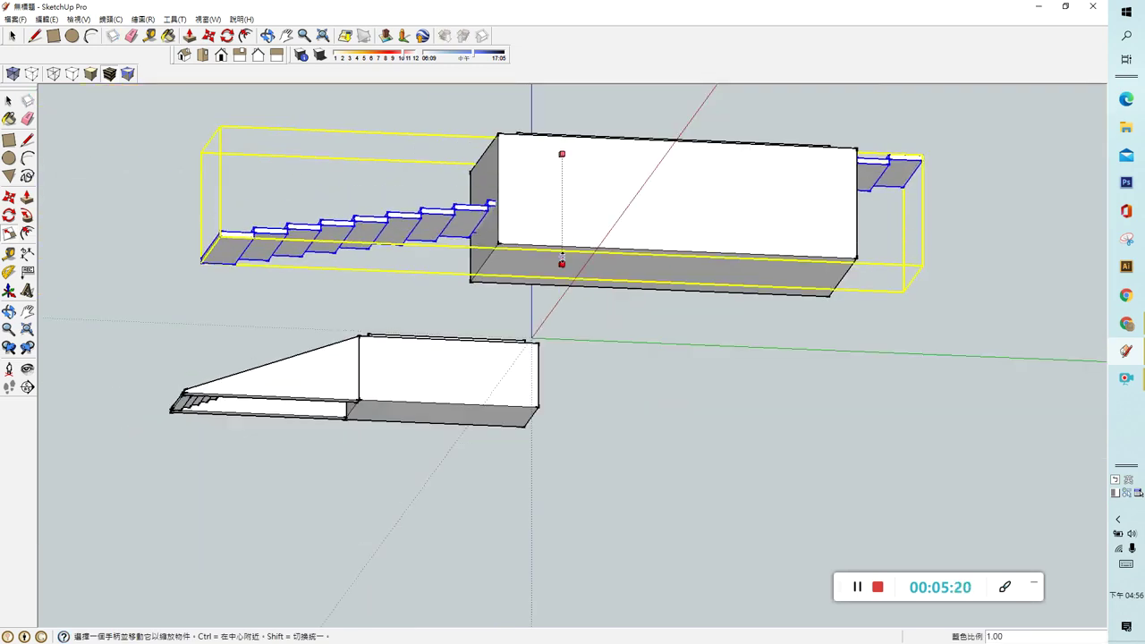
left_click(562, 265)
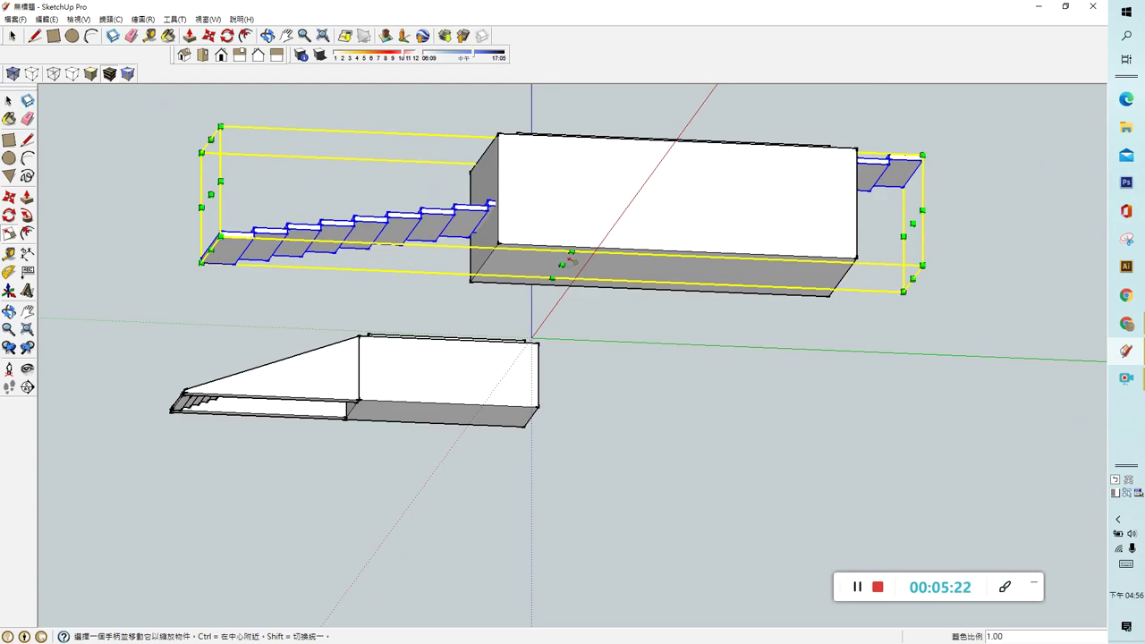
middle_click_drag(562, 265, 548, 370)
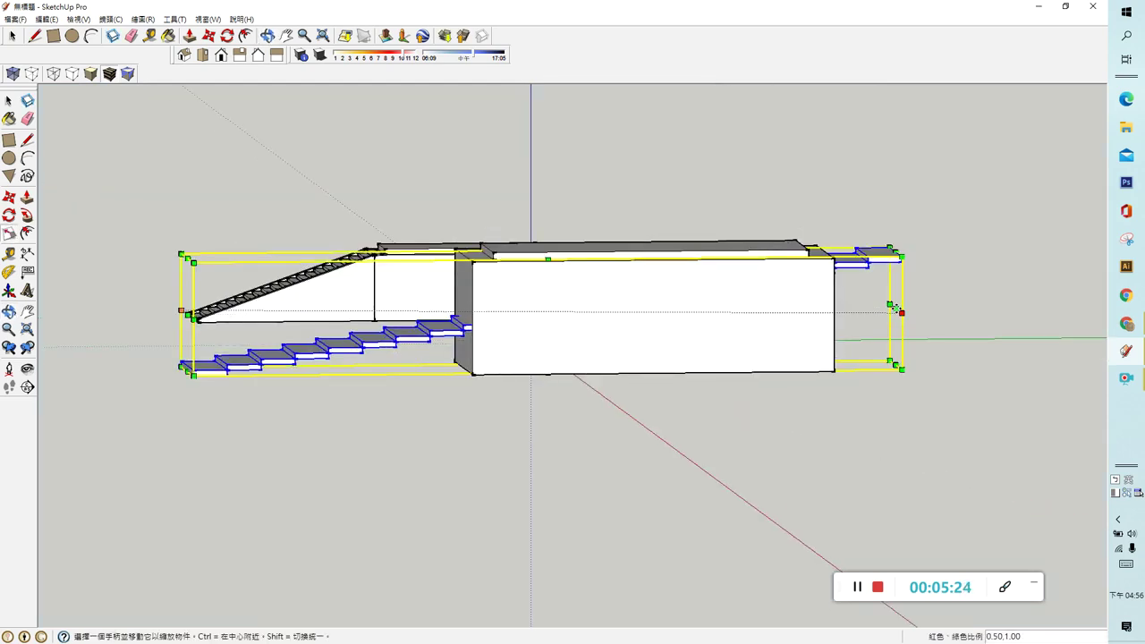
left_click_drag(896, 308, 464, 328)
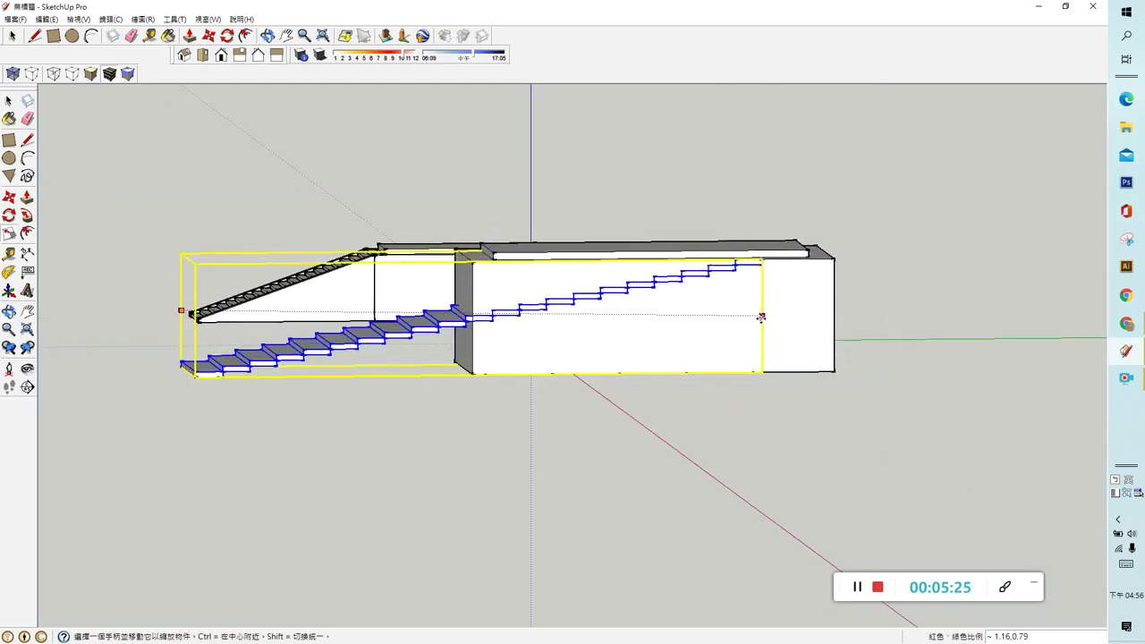
- Narrow the staircase to about 0.39 of its width along the green axis
left_click(464, 327)
mouse_move(465, 333)
middle_mouse_down()
mouse_move(839, 399)
mouse_move(935, 456)
middle_mouse_up()
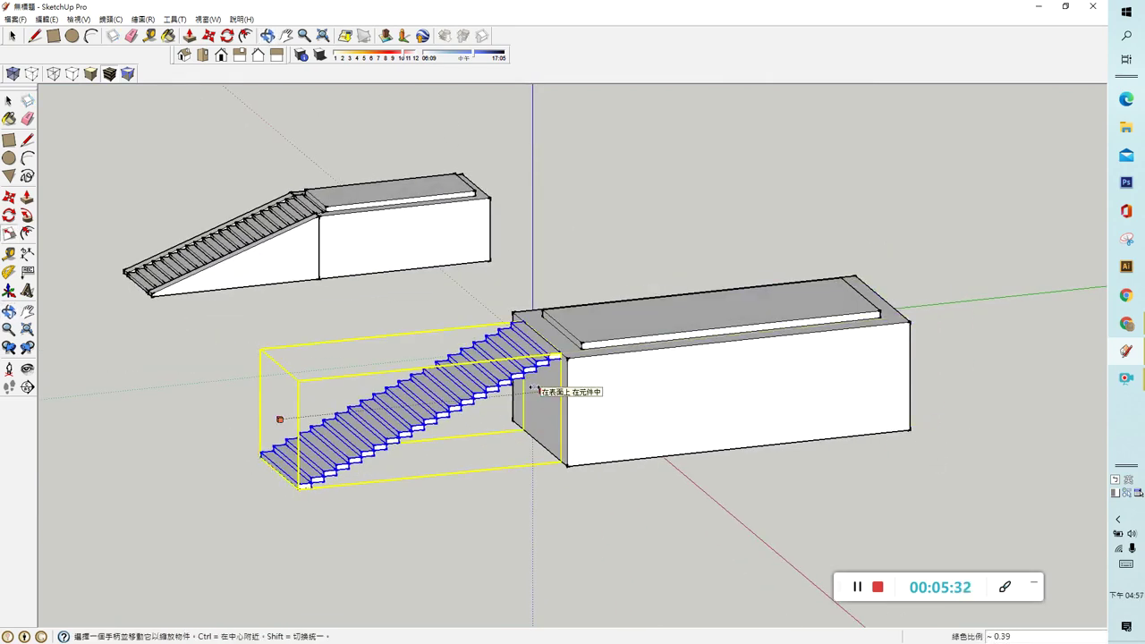
left_click_drag(952, 347, 542, 390)
- Move the stairs from their top midpoint onto the block's top edge
left_click(9, 197)
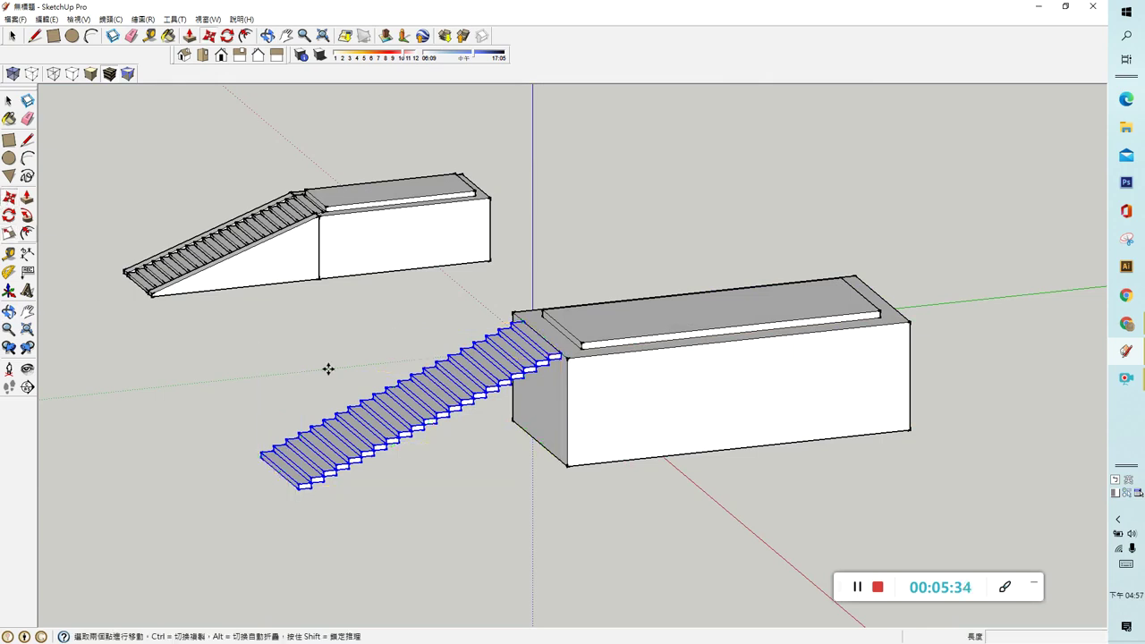
middle_click_drag(328, 366, 607, 383)
scroll(634, 376, "up", 2)
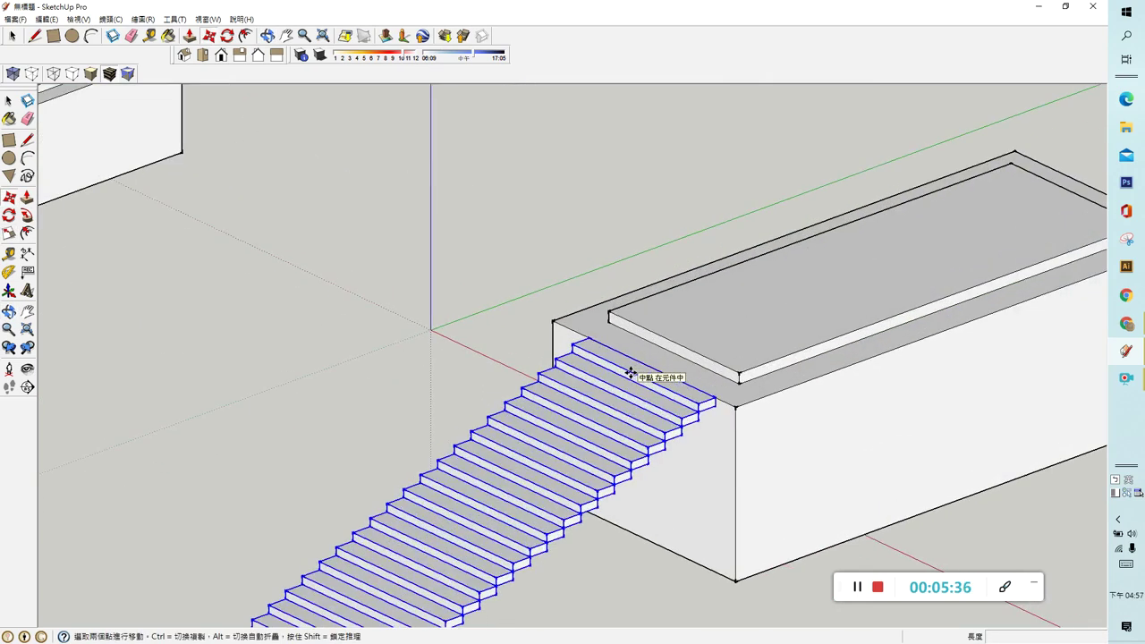
scroll(636, 376, "up", 2)
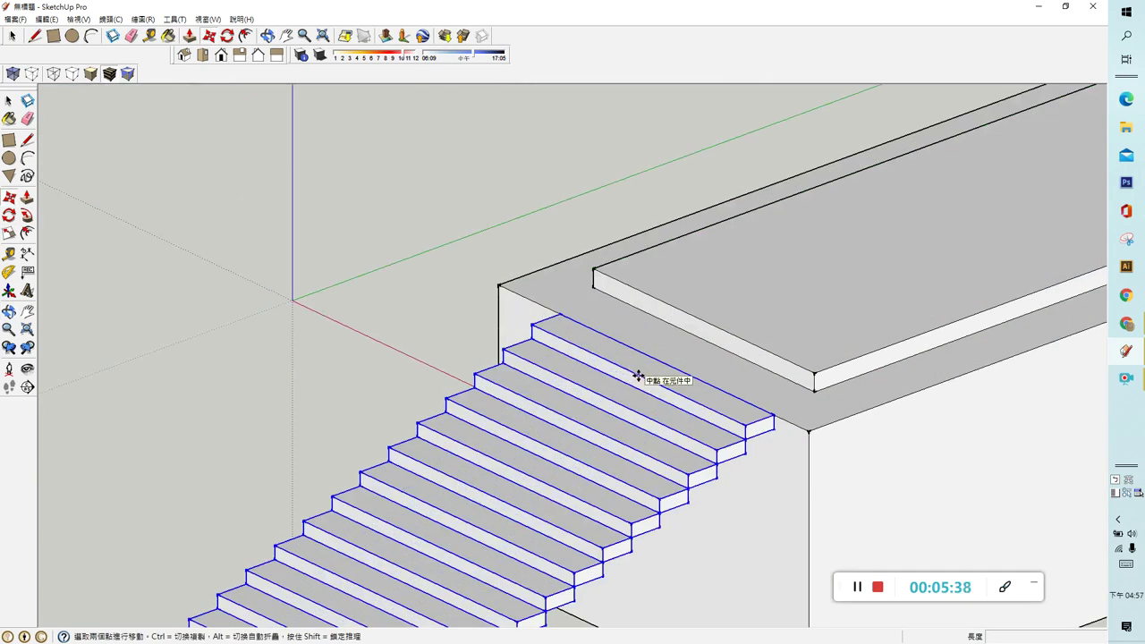
left_click(637, 376)
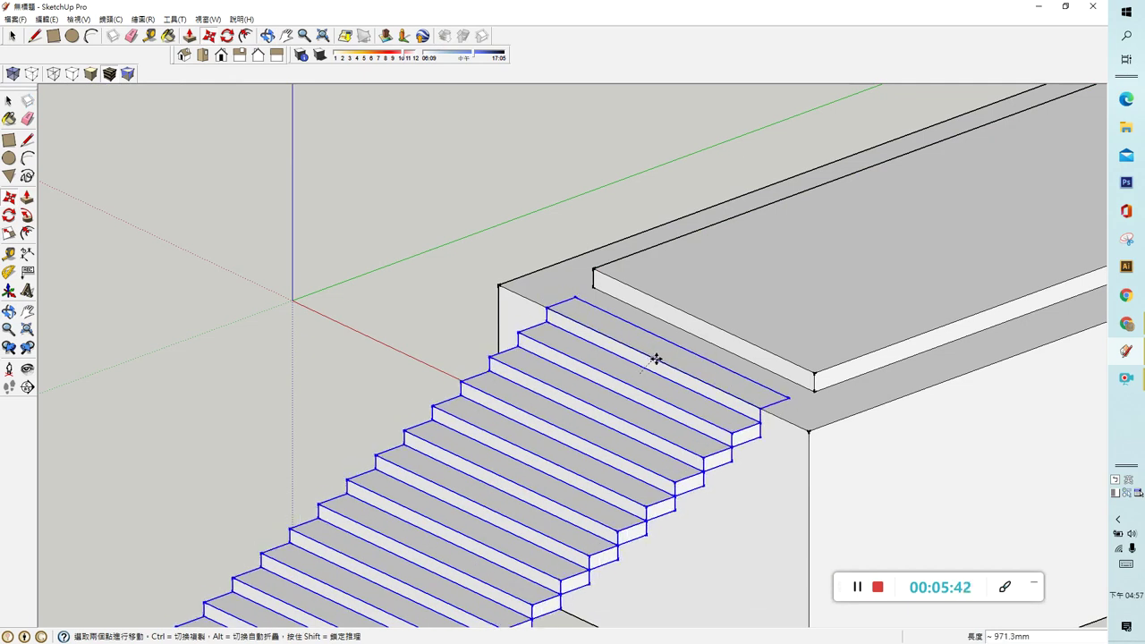
scroll(542, 206, "down", 3)
scroll(541, 206, "down", 3)
scroll(499, 215, "up", 3)
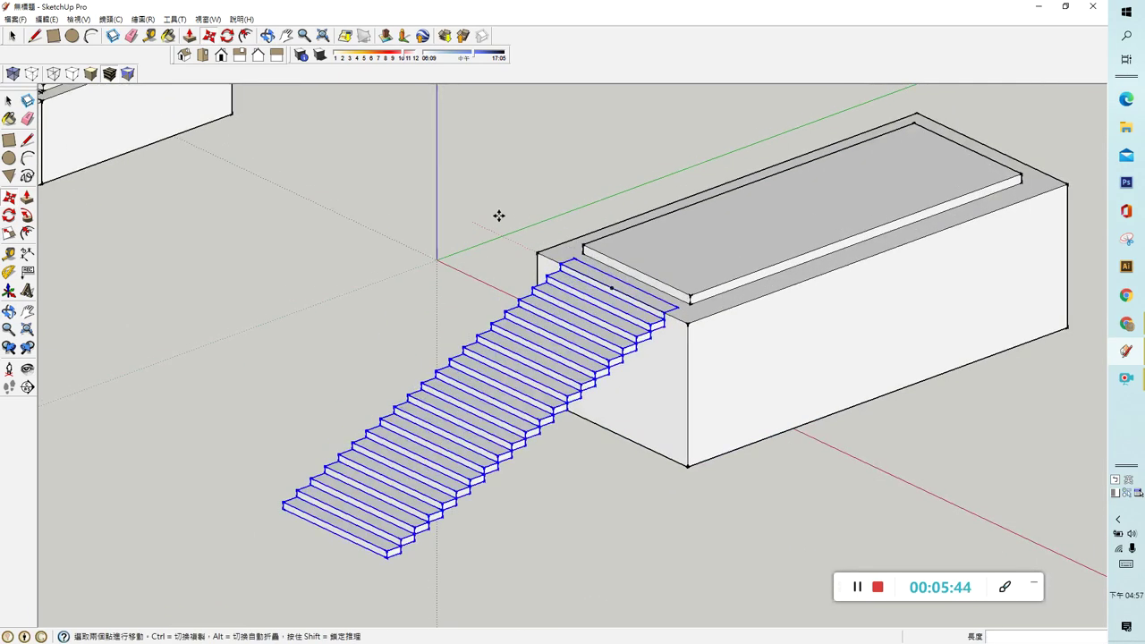
left_click(8, 100)
left_click(212, 220)
- Draw a triangular face under the stairs from the bottom corner to the block and stair top
left_click(27, 140)
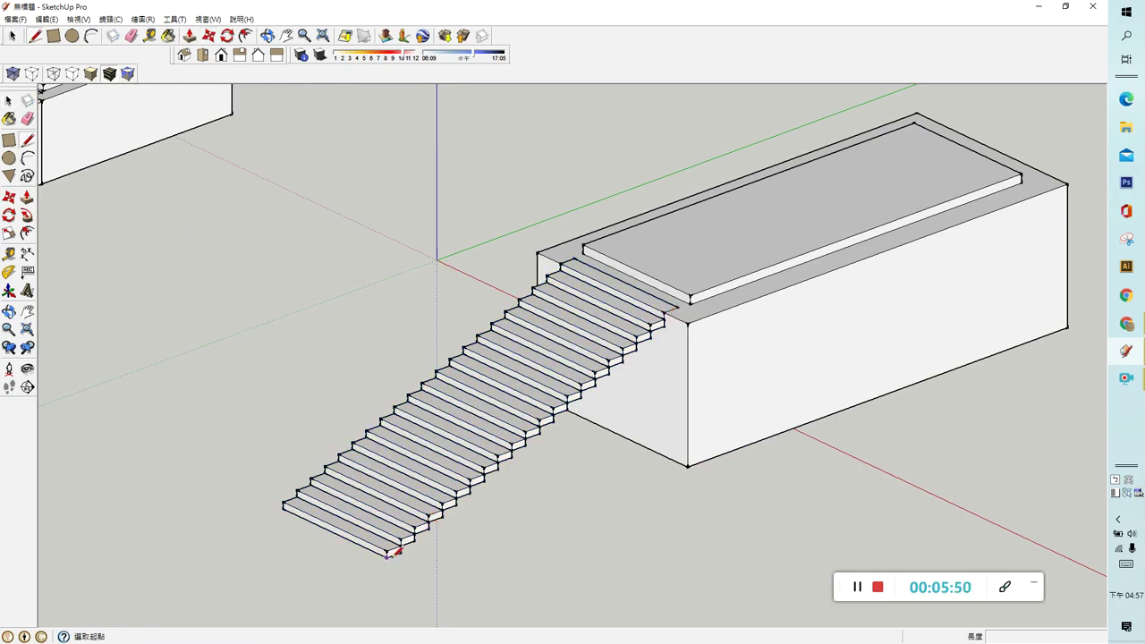
left_click(389, 554)
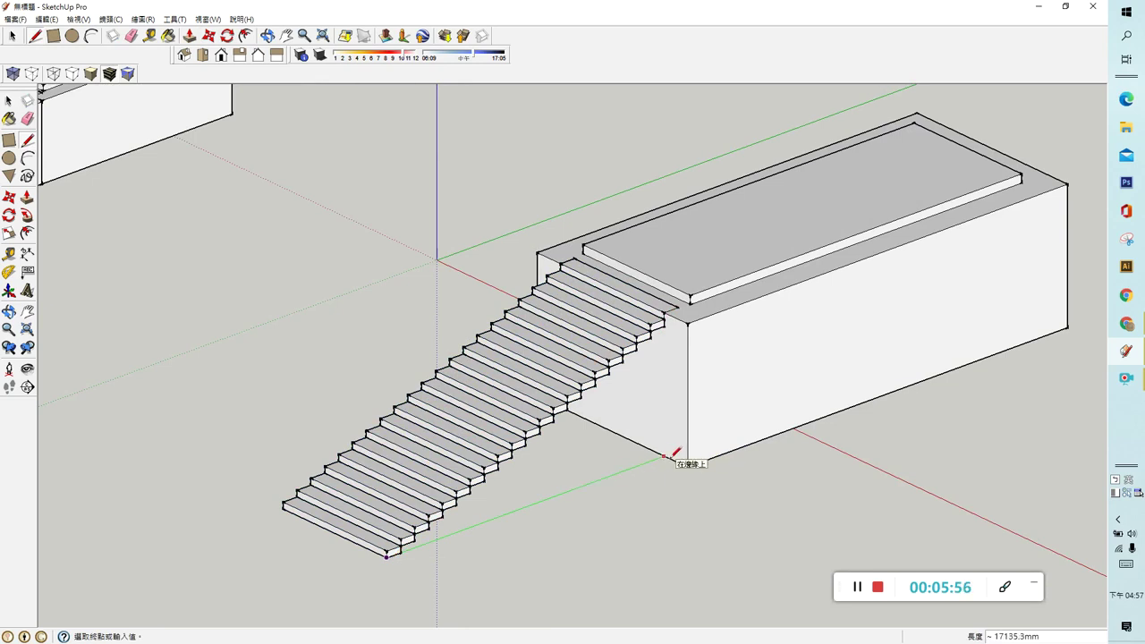
left_click(664, 457)
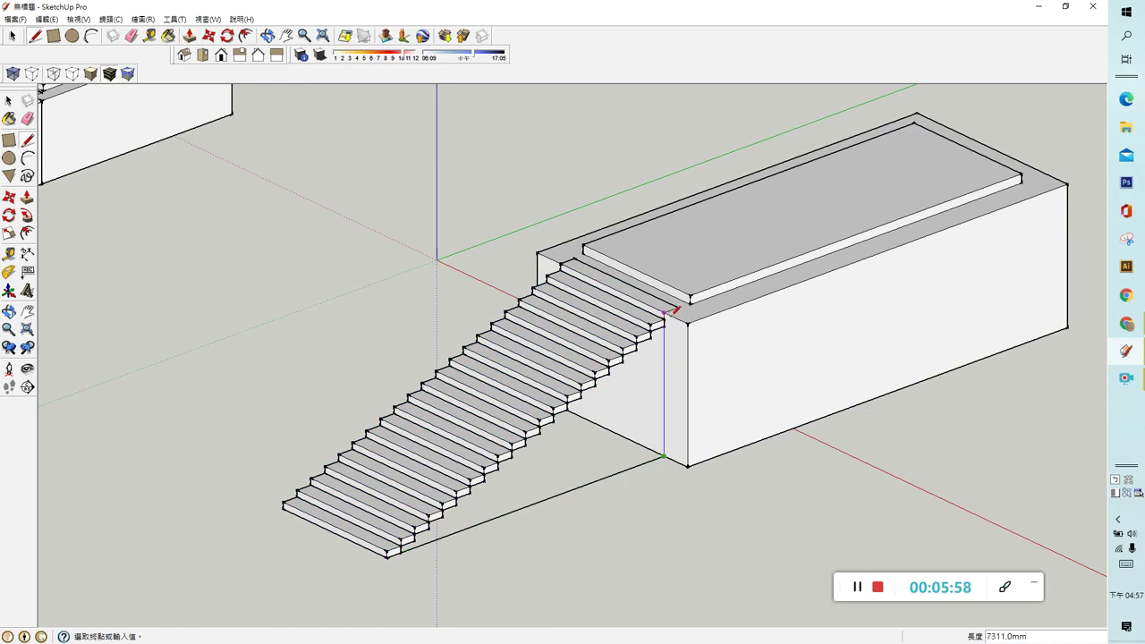
left_click(664, 313)
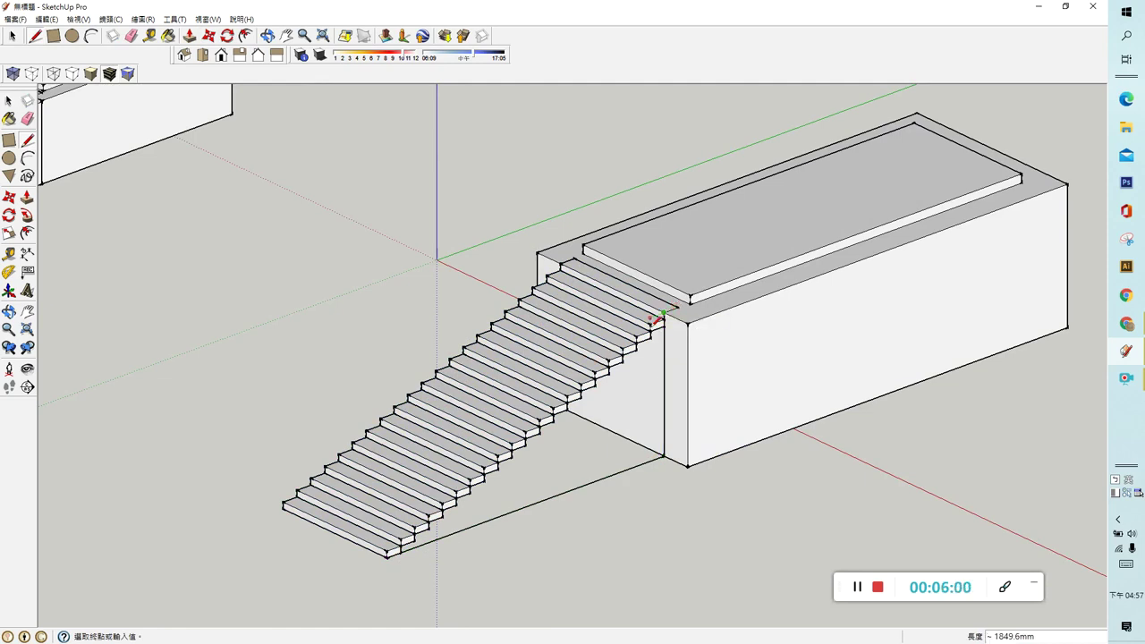
left_click(388, 552)
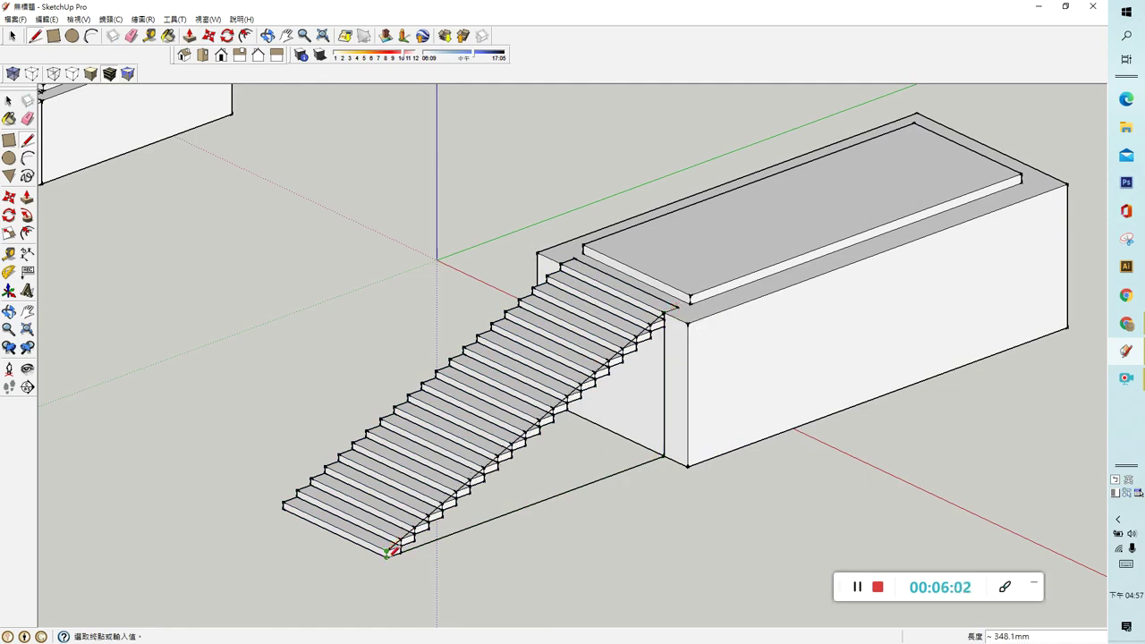
left_click(388, 552)
- Push/Pull the triangle out to the stair width to form a solid side wall
left_click(27, 202)
left_click(539, 402)
left_click(679, 337)
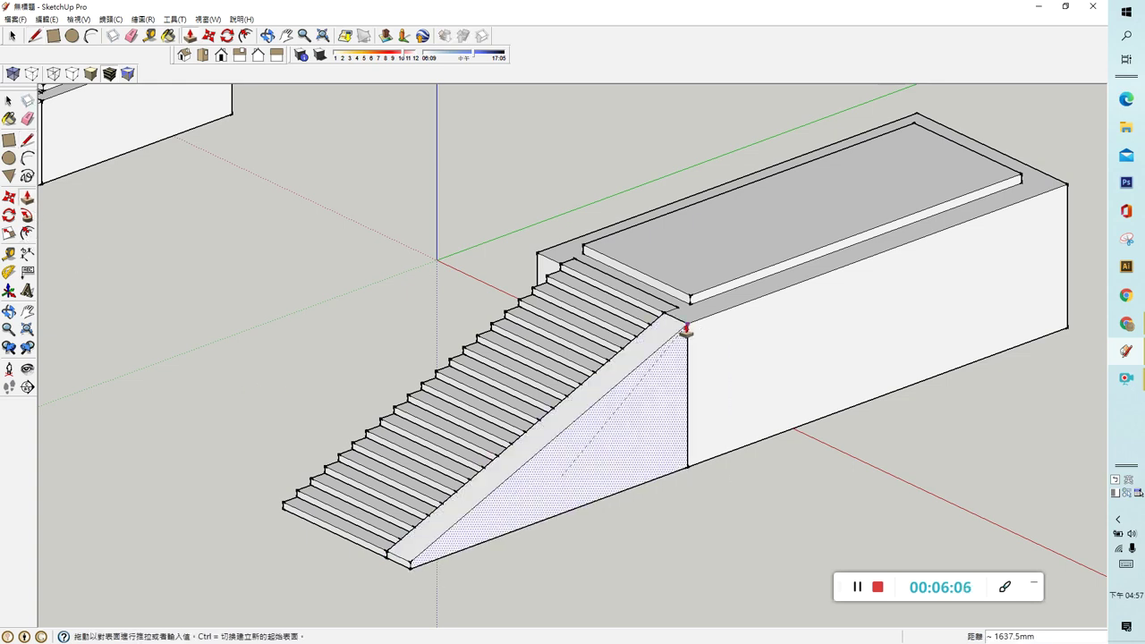
mouse_move(455, 454)
middle_mouse_down()
mouse_move(780, 463)
mouse_move(829, 450)
mouse_move(621, 475)
middle_mouse_up()
- Turn the sloped side strip of the stairs into a component
left_click(9, 101)
left_click(664, 416)
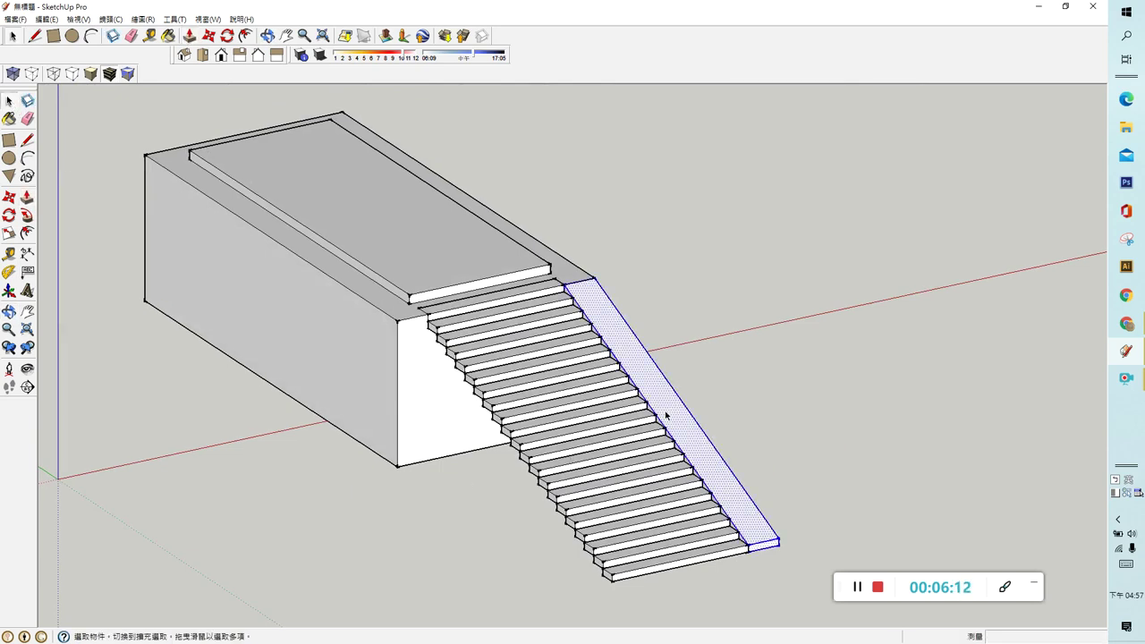
mouse_move(751, 445)
middle_mouse_down()
mouse_move(317, 468)
mouse_move(698, 504)
middle_mouse_up()
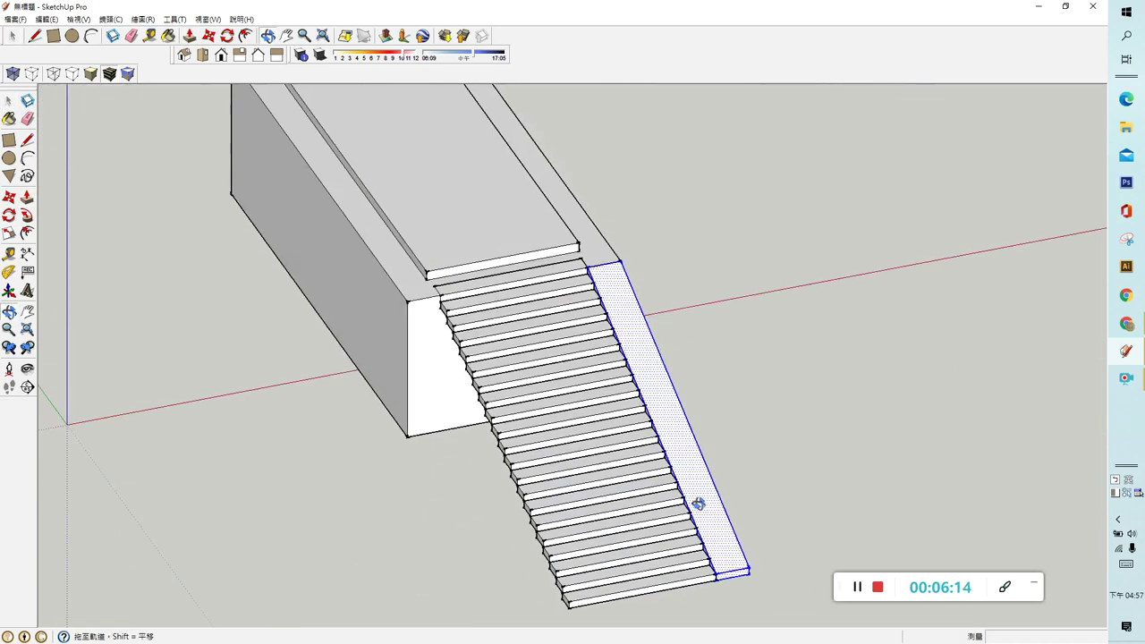
right_click(680, 475)
left_click(716, 539)
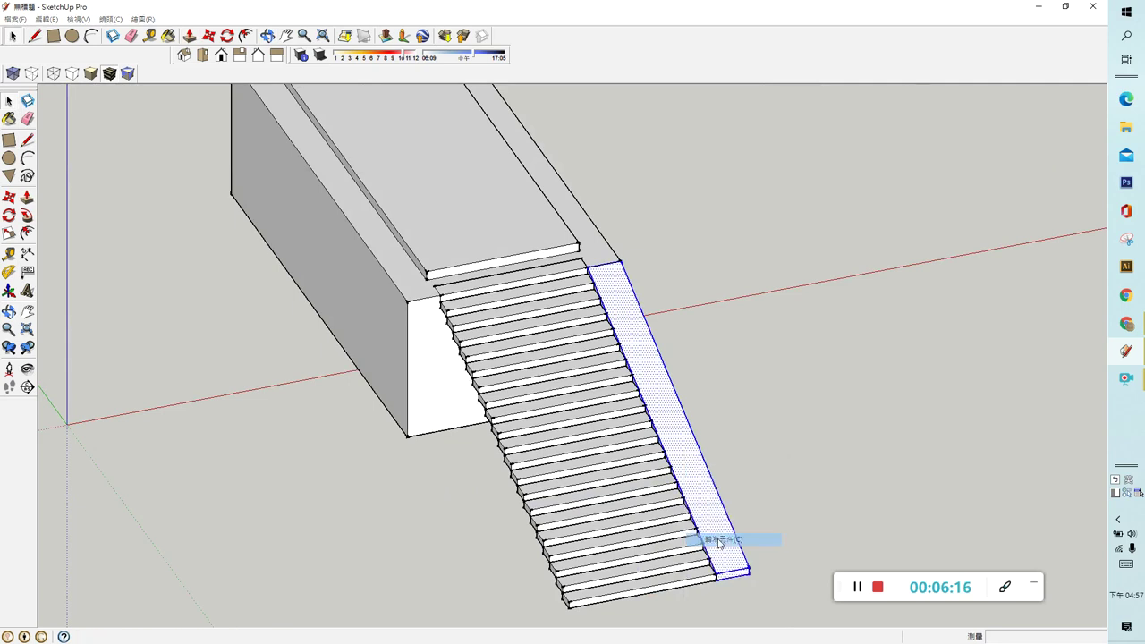
left_click(700, 434)
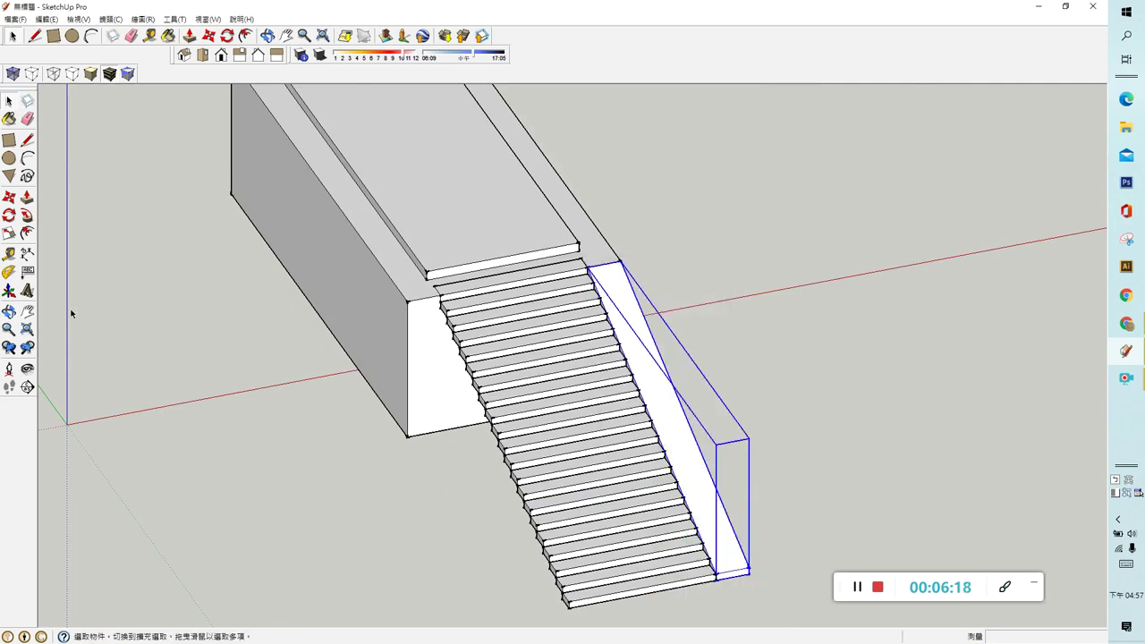
- Copy the side component onto the opposite side of the staircase
left_click(9, 197)
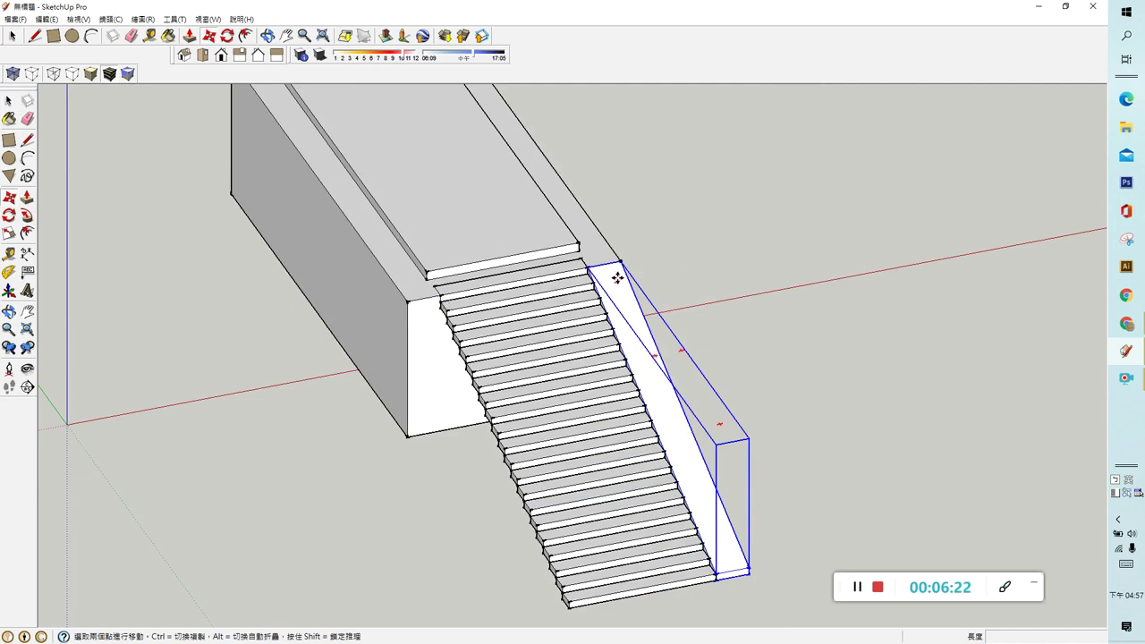
left_click(593, 268)
key("ctrl")
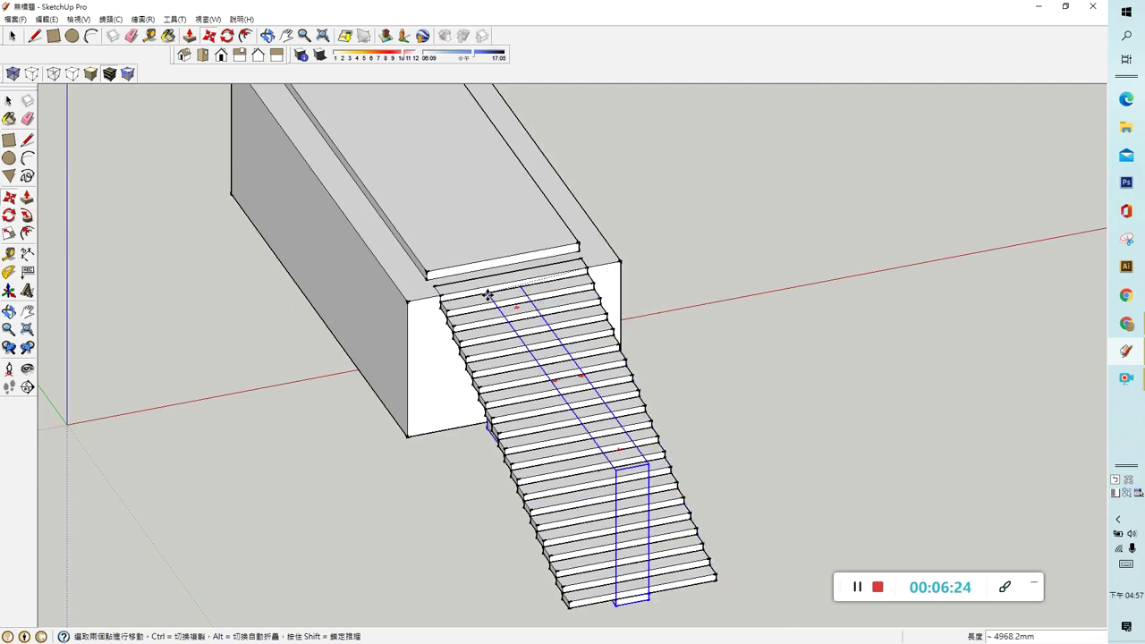
left_click(409, 303)
mouse_move(400, 351)
middle_mouse_down()
mouse_move(123, 304)
mouse_move(402, 373)
mouse_move(379, 378)
middle_mouse_up()
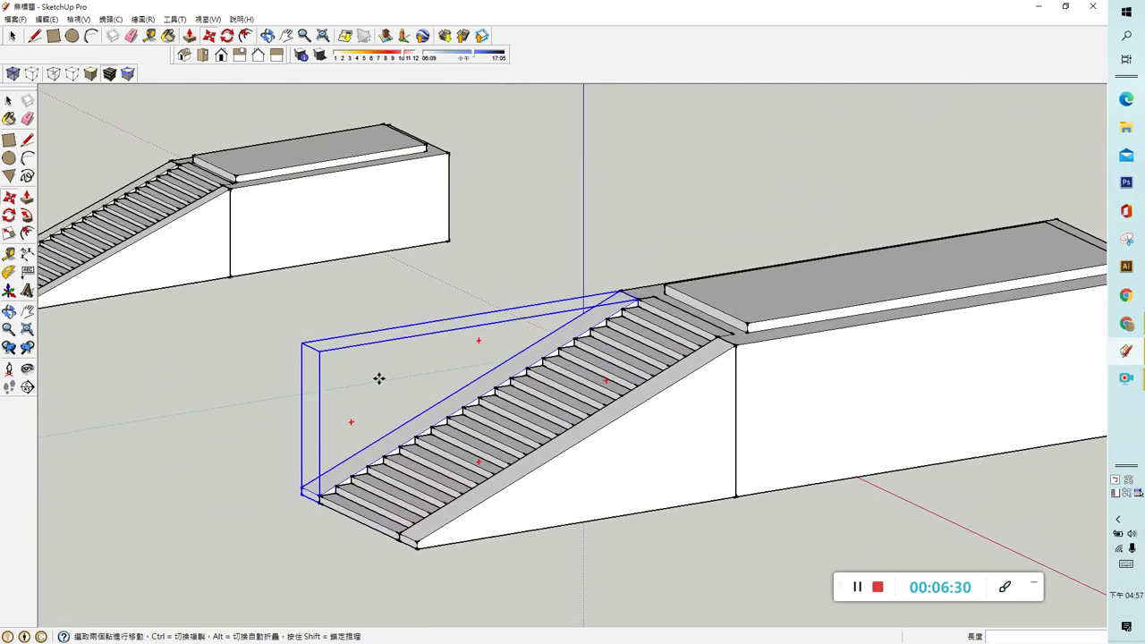
key("space")
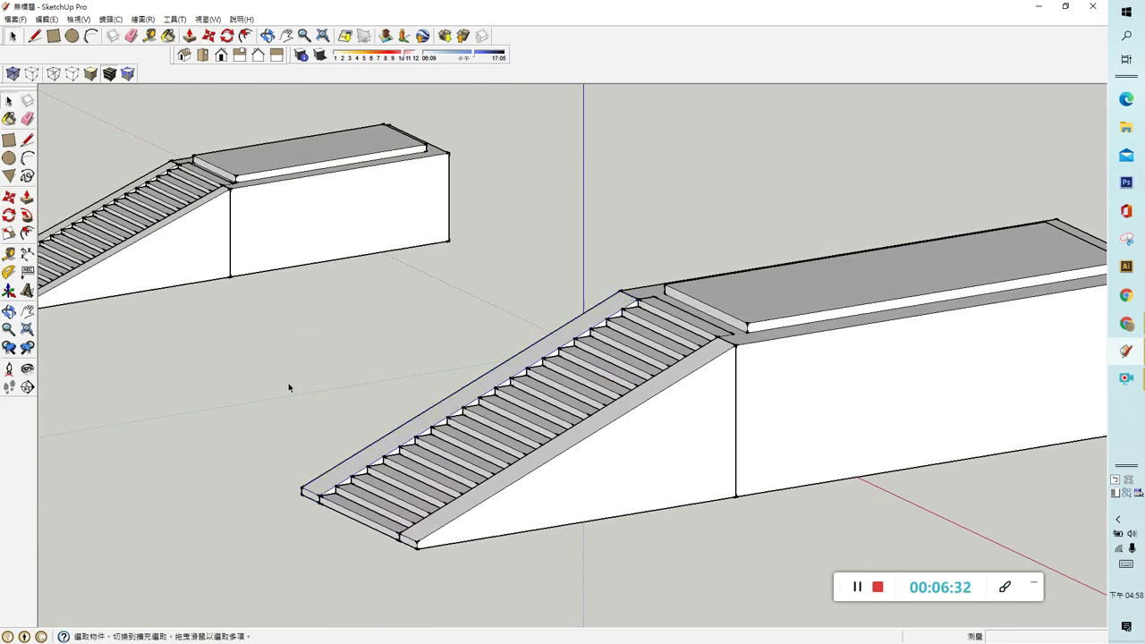